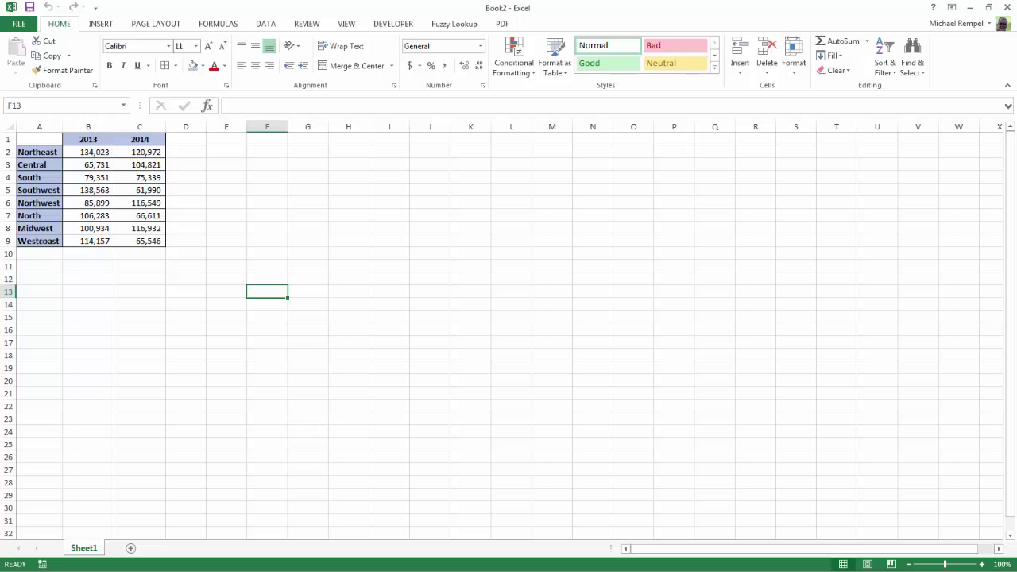
Step: Insert a default column chart from A1:C9, placed beside the table and enlarged to reach about column Q and row 31
{"action": "left_click", "coordinate": [289, 288]}
{"action": "left_click", "coordinate": [48, 142]}
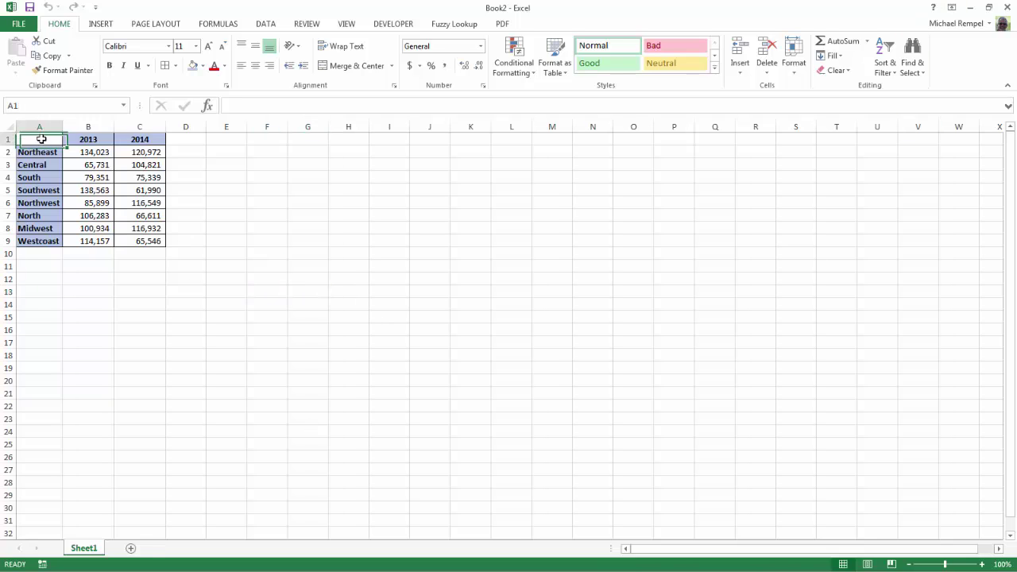
{"action": "left_click_drag", "start_coordinate": [48, 141], "coordinate": [150, 241]}
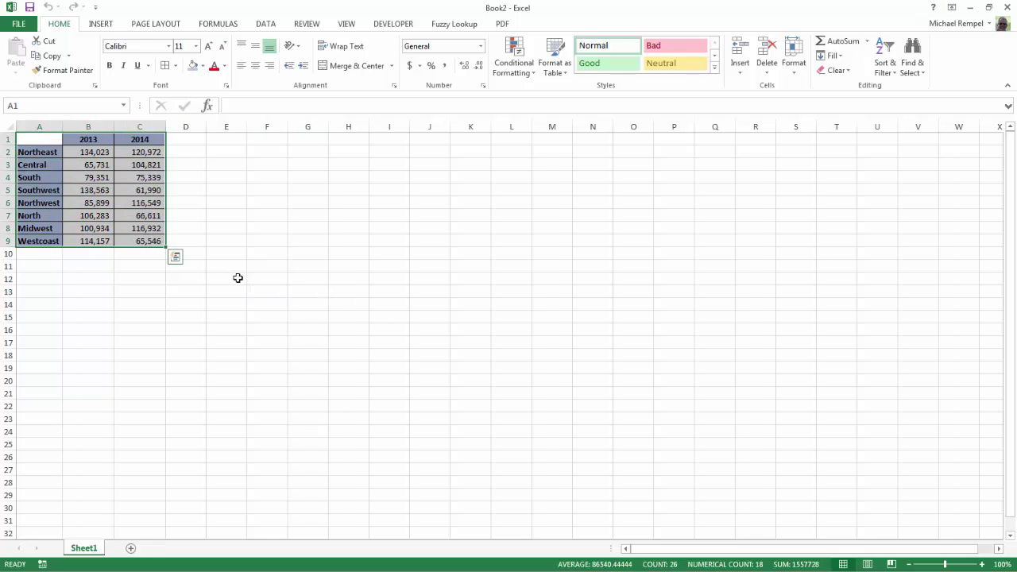
{"action": "key", "text": "alt+F1"}
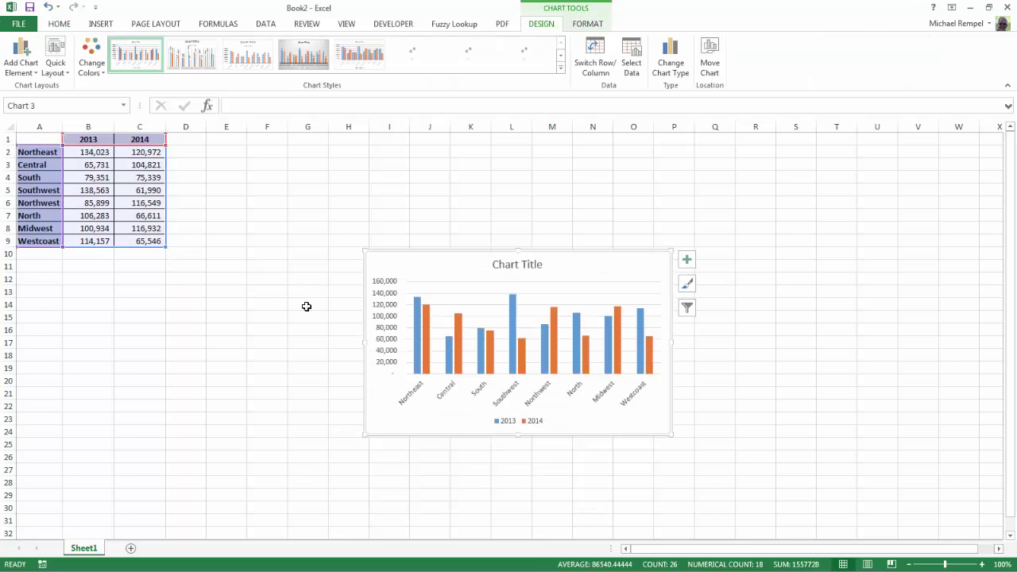
{"action": "mouse_move", "coordinate": [438, 271]}
{"action": "left_mouse_down"}
{"action": "mouse_move", "coordinate": [293, 206]}
{"action": "mouse_move", "coordinate": [255, 157]}
{"action": "left_mouse_up"}
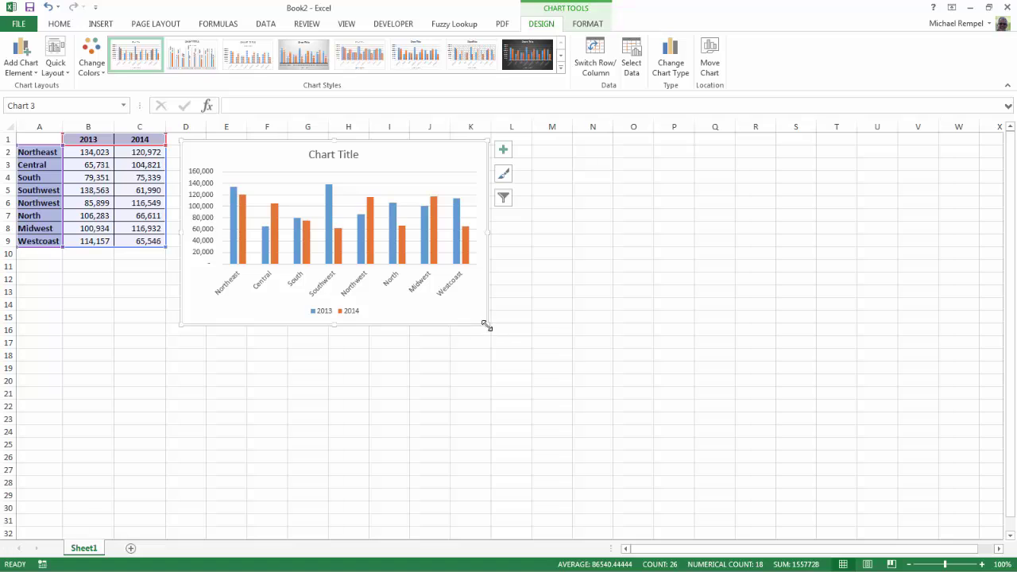
{"action": "left_click_drag", "start_coordinate": [486, 325], "coordinate": [738, 523]}
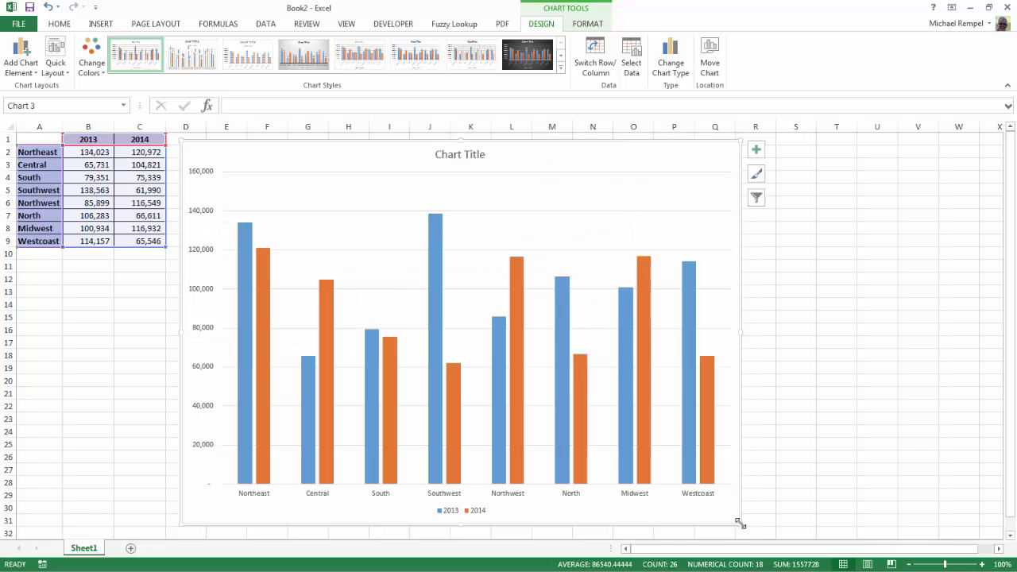
Step: Remove the axes, chart title, gridlines and legend from the chart
{"action": "left_click", "coordinate": [758, 154]}
{"action": "left_click", "coordinate": [787, 165]}
{"action": "left_click", "coordinate": [787, 190]}
{"action": "left_click", "coordinate": [787, 241]}
{"action": "left_click", "coordinate": [787, 254]}
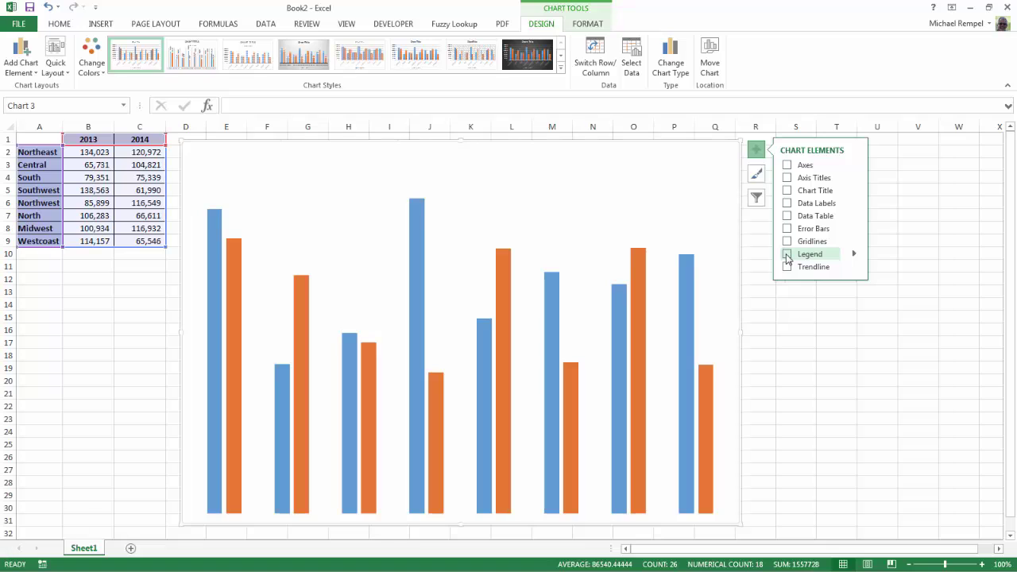
{"action": "left_click", "coordinate": [787, 215]}
{"action": "left_click", "coordinate": [786, 215]}
{"action": "left_click", "coordinate": [786, 203]}
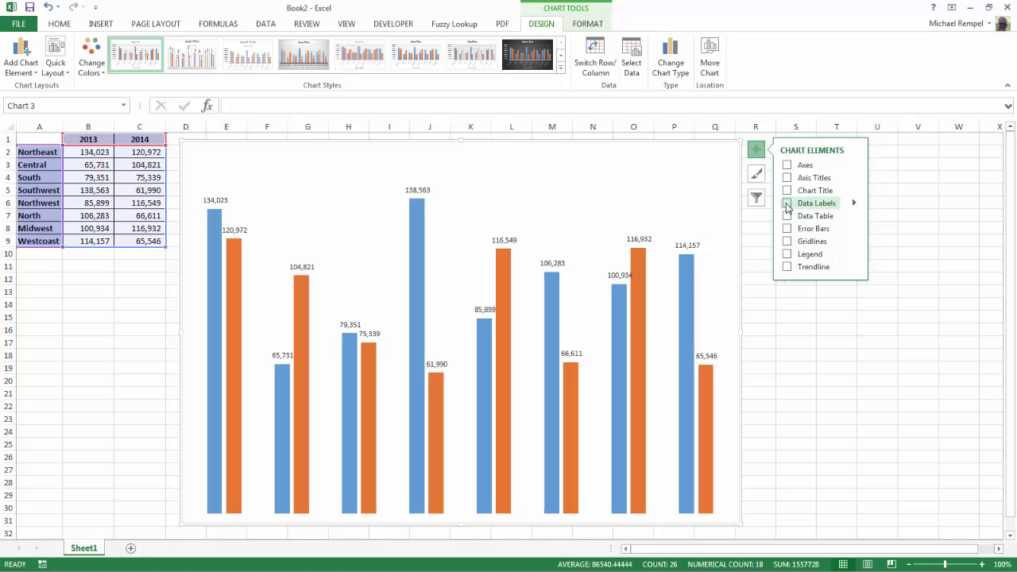
{"action": "left_click", "coordinate": [786, 205]}
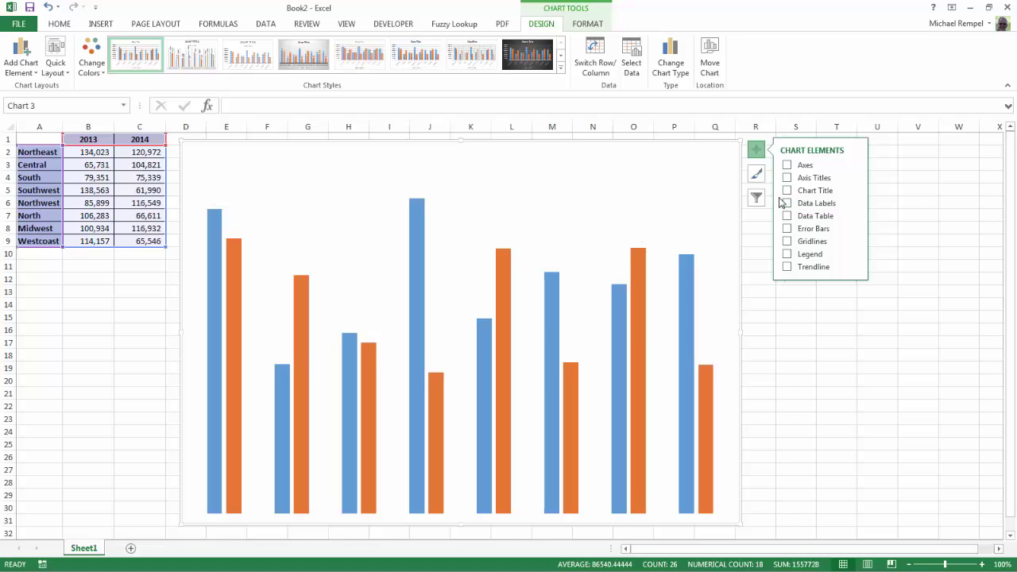
Step: Add data labels to the columns of both series in the chart
{"action": "left_click", "coordinate": [783, 204]}
{"action": "left_click", "coordinate": [851, 203]}
{"action": "left_click", "coordinate": [852, 204]}
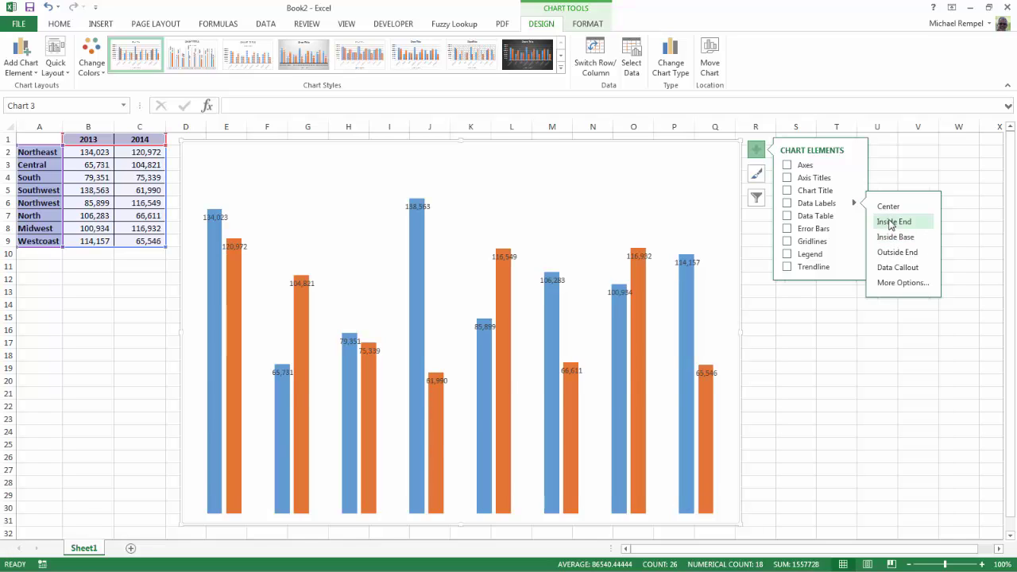
{"action": "left_click", "coordinate": [844, 205]}
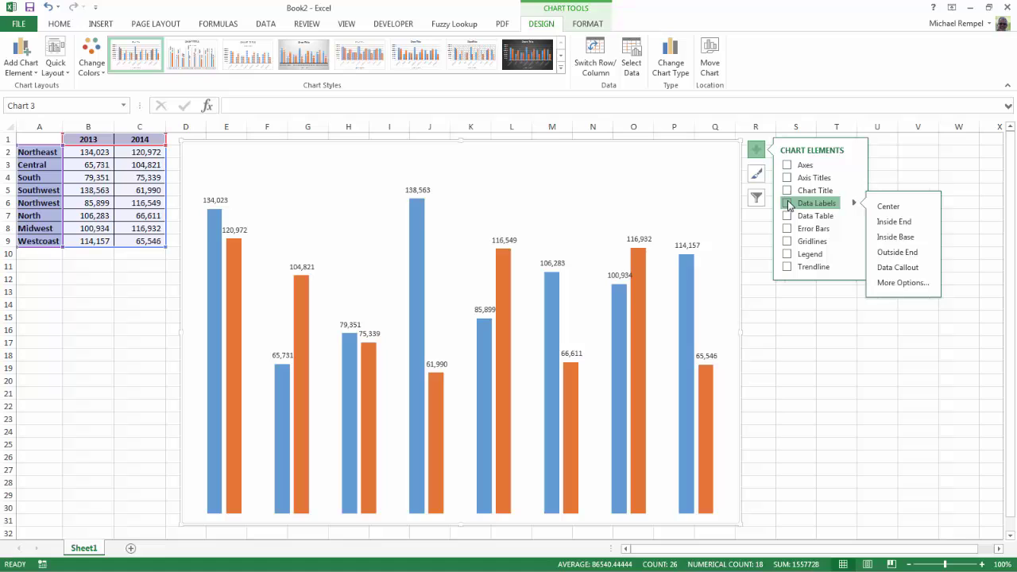
{"action": "left_click", "coordinate": [855, 206]}
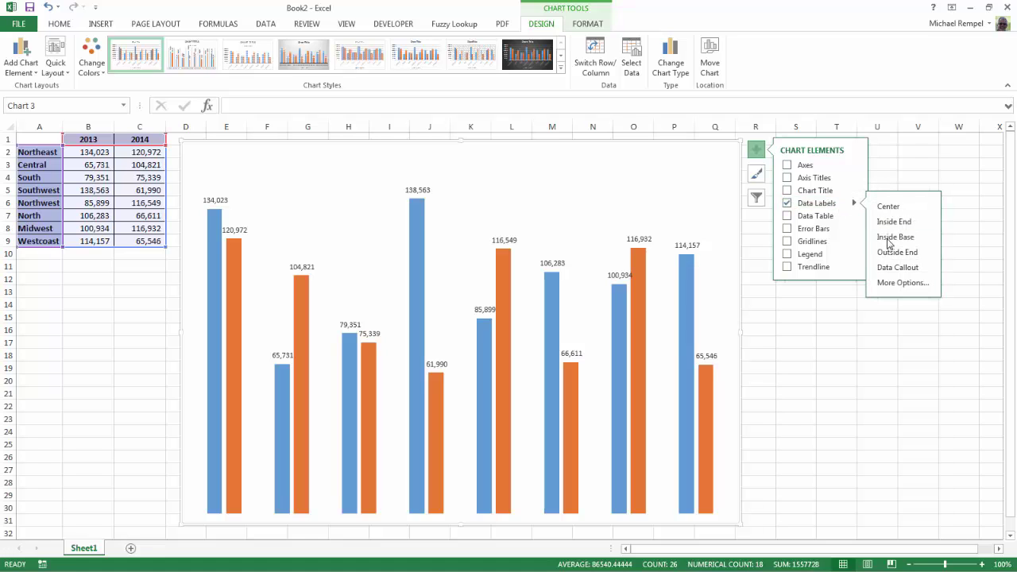
Step: Include the series name and category name alongside the value in the 2013 and 2014 data labels
{"action": "left_click", "coordinate": [889, 286]}
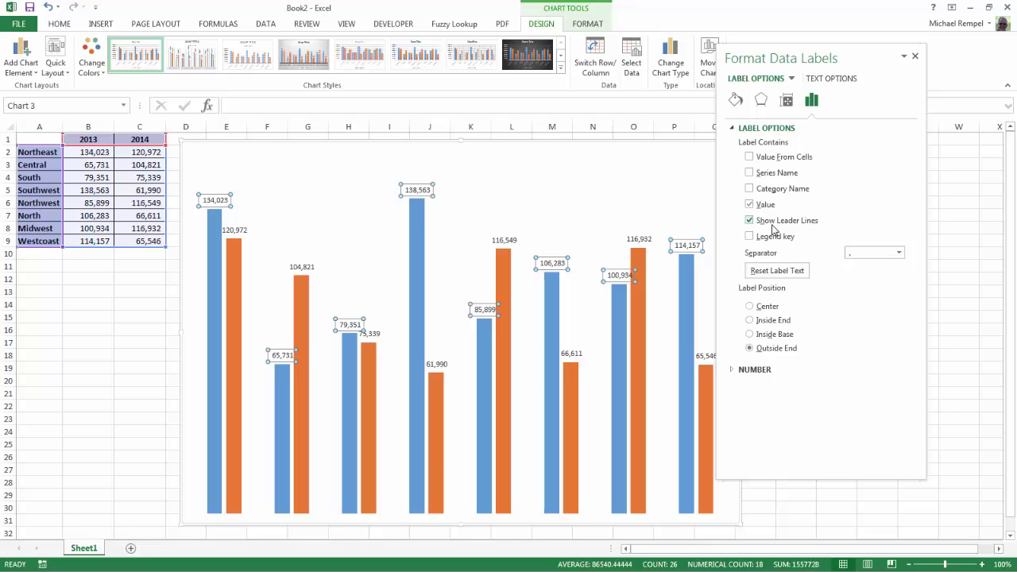
{"action": "left_click", "coordinate": [749, 189]}
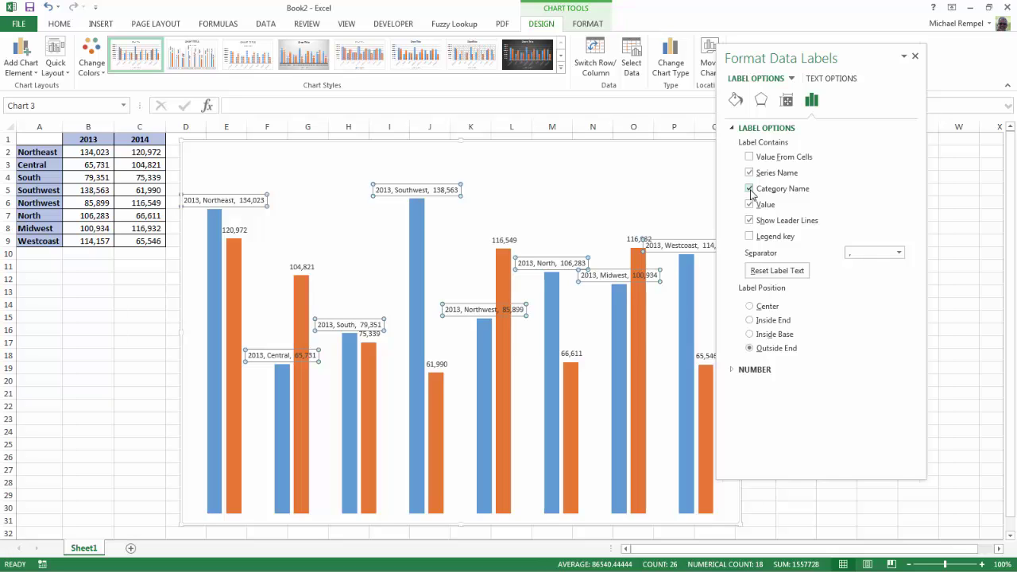
{"action": "left_click", "coordinate": [306, 266]}
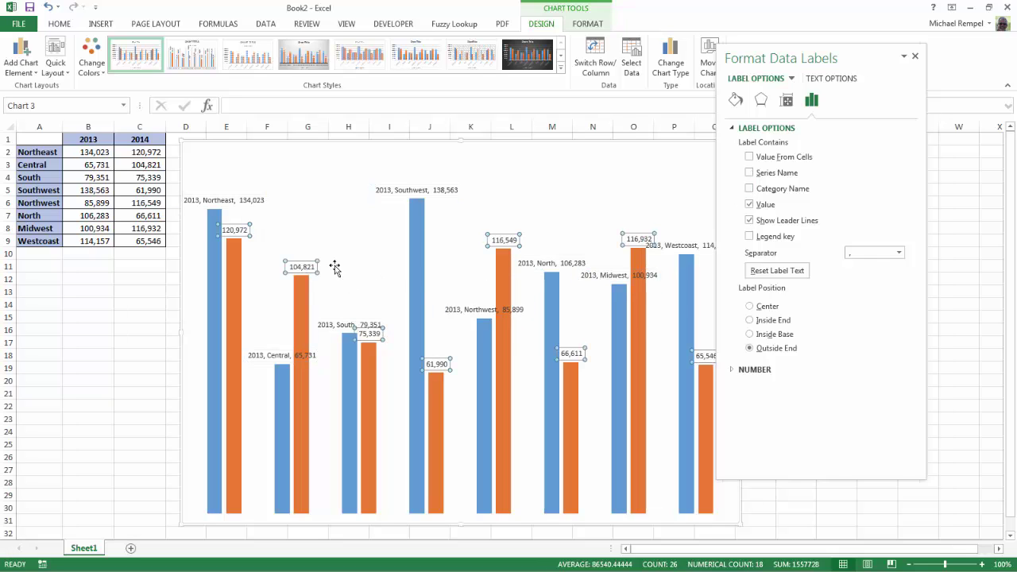
{"action": "left_click", "coordinate": [748, 173]}
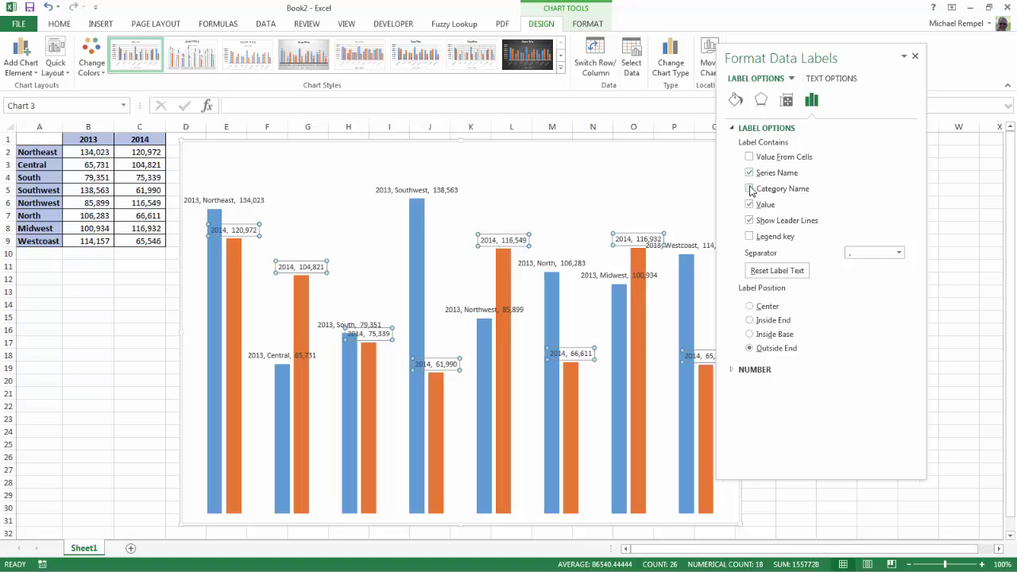
{"action": "left_click", "coordinate": [748, 189]}
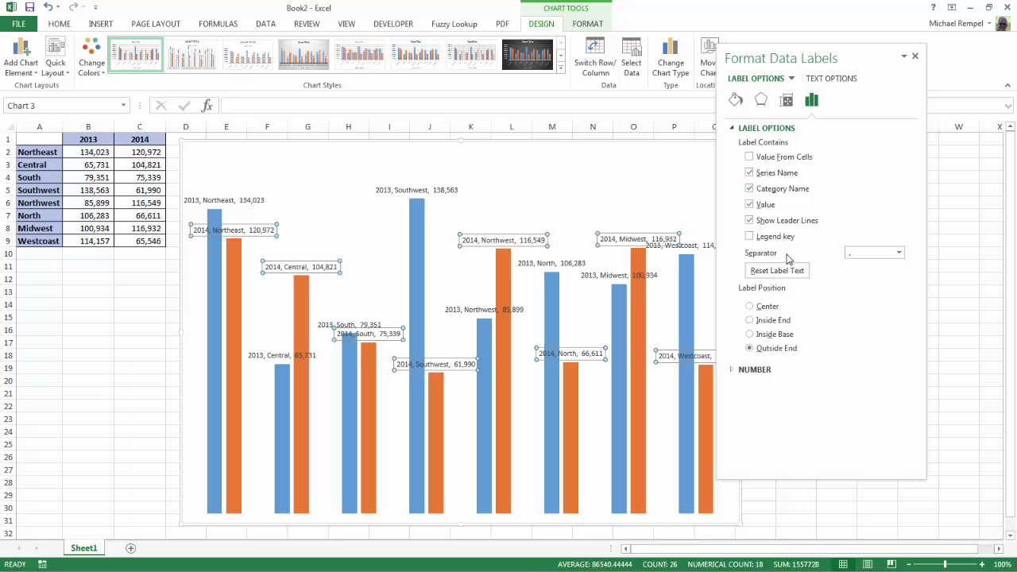
Step: Set the data label separator to (New Line) for both the 2014 and 2013 series
{"action": "left_click", "coordinate": [899, 253]}
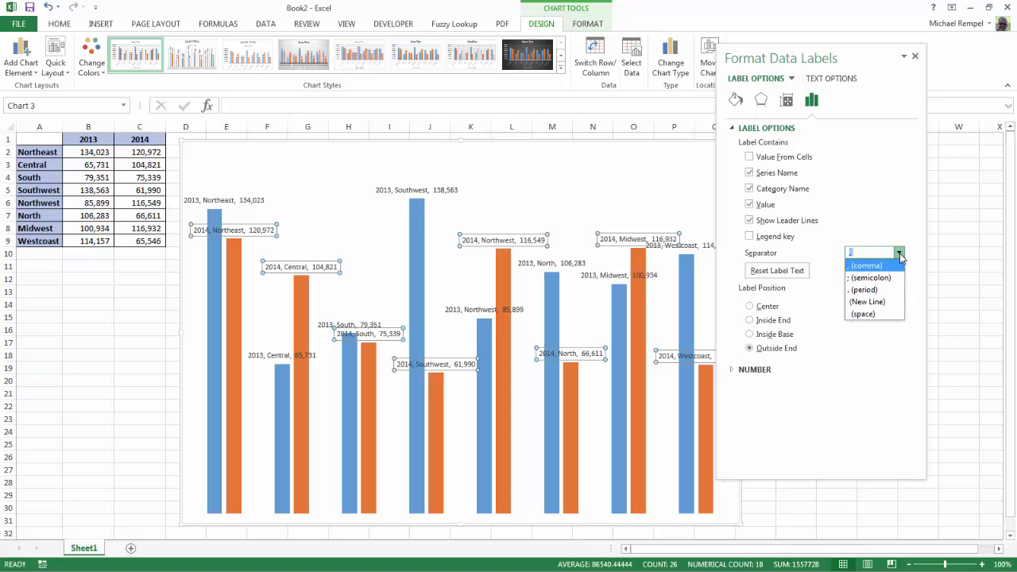
{"action": "left_click", "coordinate": [866, 302]}
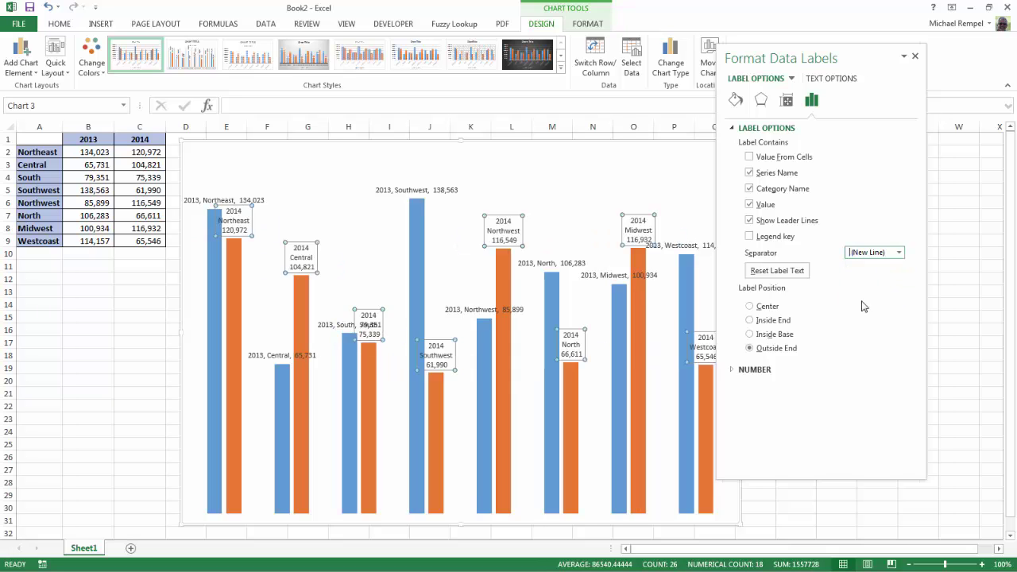
{"action": "left_click", "coordinate": [427, 194]}
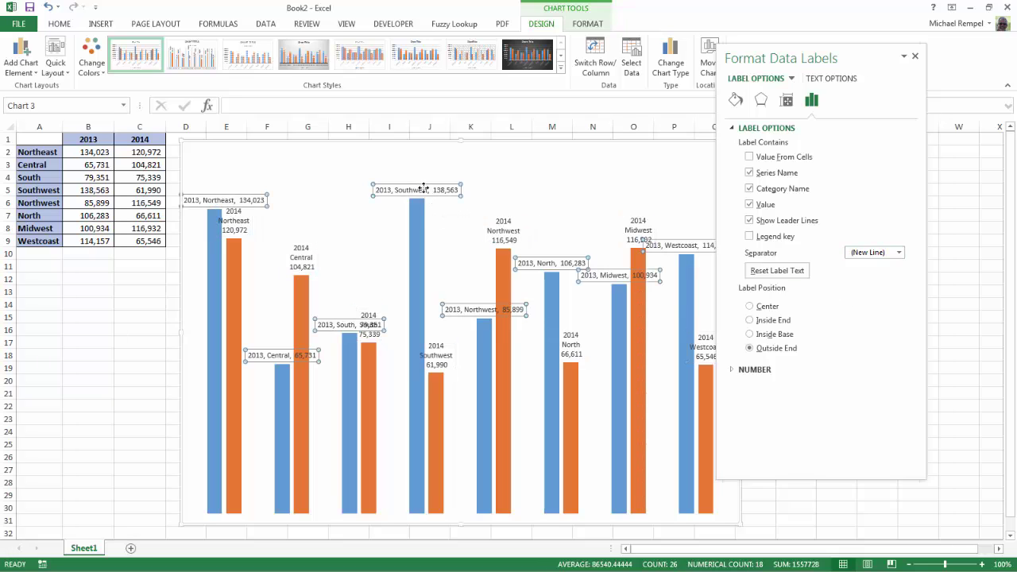
{"action": "left_click", "coordinate": [900, 254]}
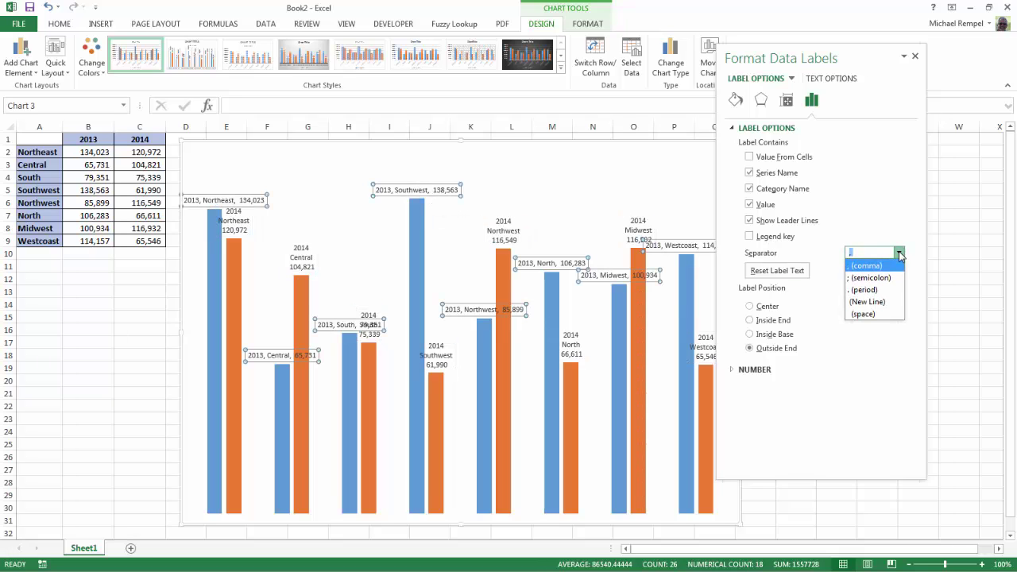
{"action": "left_click", "coordinate": [864, 304]}
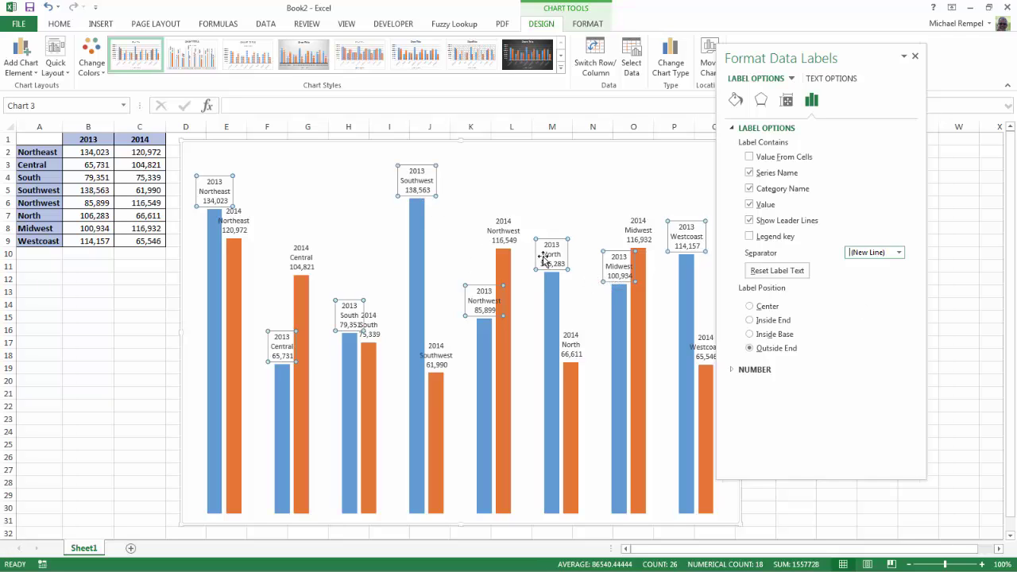
Step: Give the 2013 data labels a gold linear gradient fill
{"action": "left_click", "coordinate": [735, 100]}
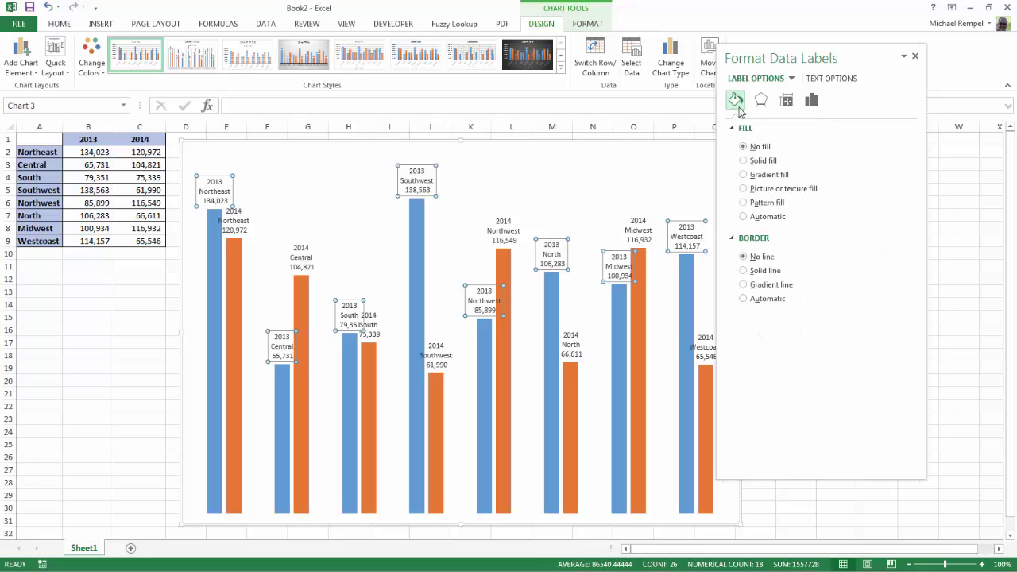
{"action": "left_click", "coordinate": [744, 174]}
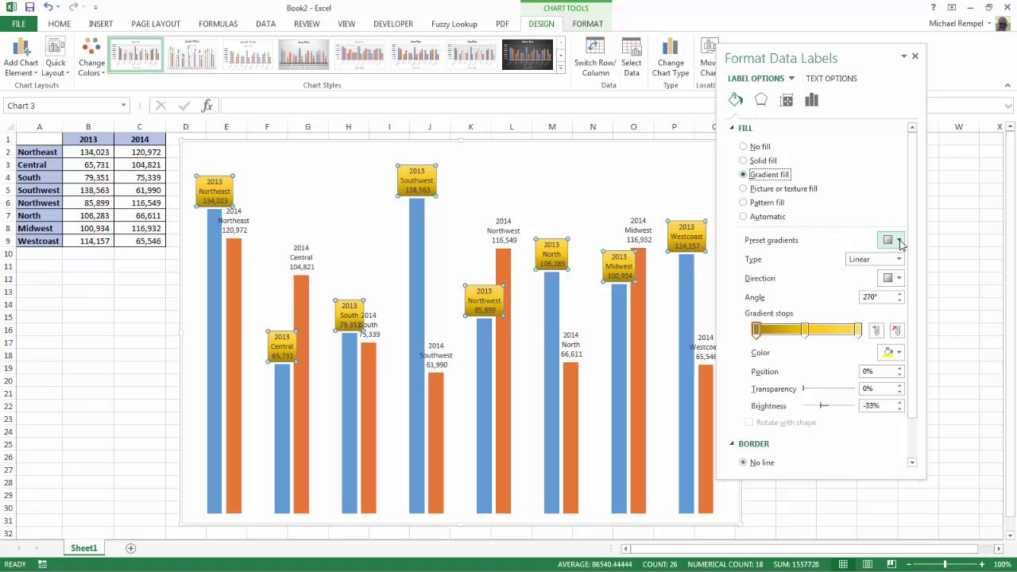
{"action": "left_click", "coordinate": [891, 240]}
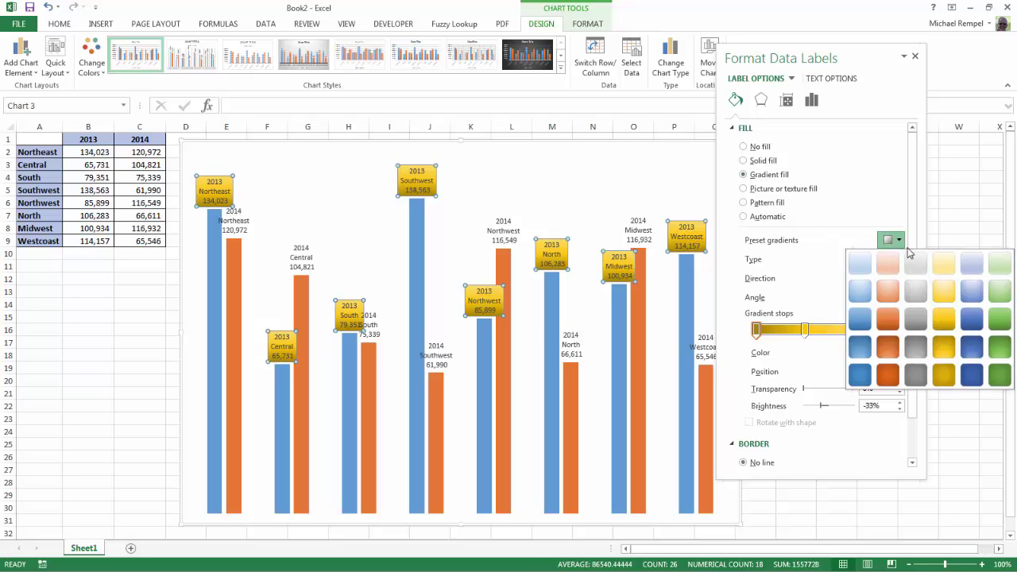
{"action": "left_click", "coordinate": [899, 240]}
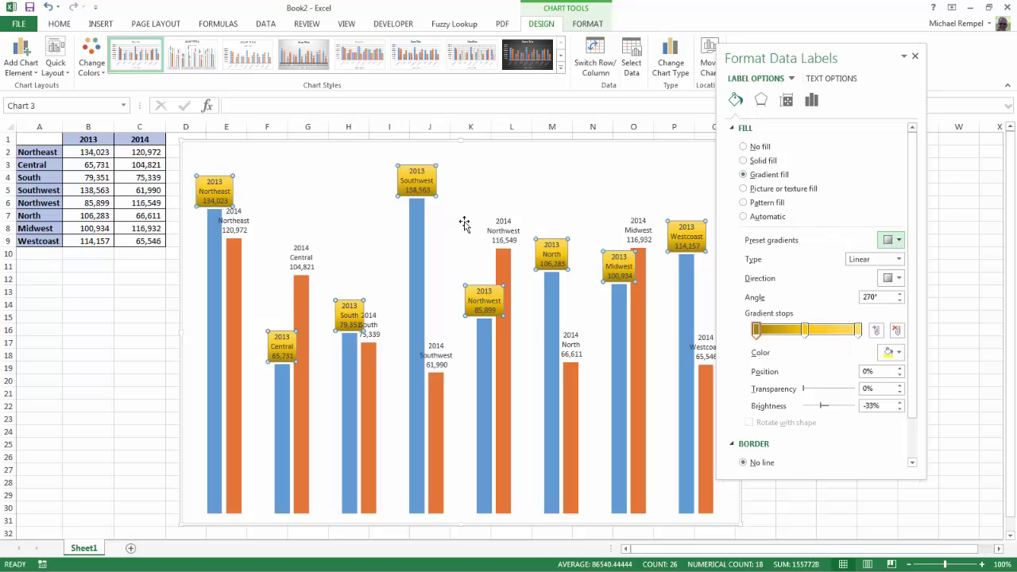
Step: Give the 2014 data labels a gradient fill using the medium green preset in the third row
{"action": "left_click", "coordinate": [494, 225]}
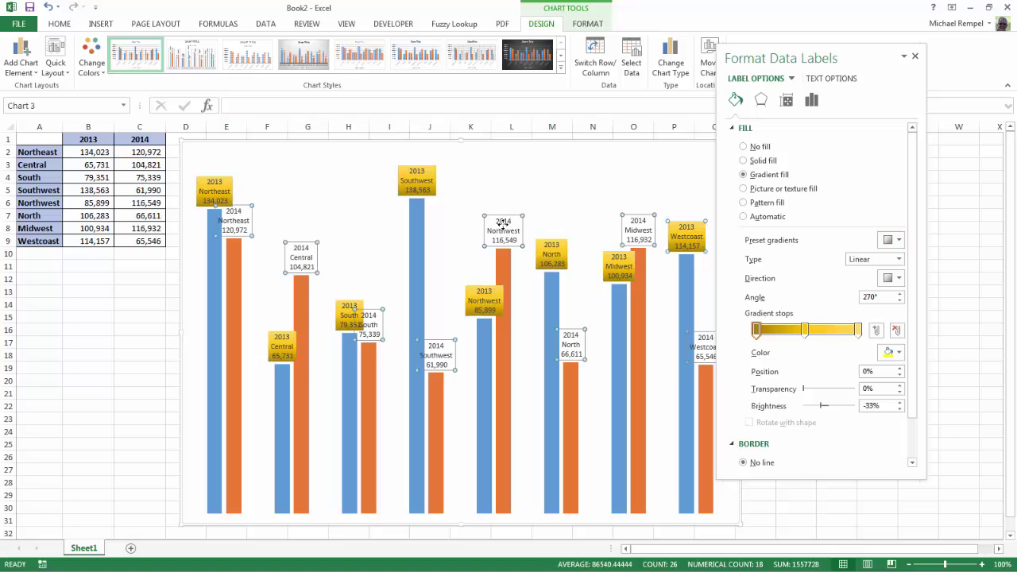
{"action": "left_click", "coordinate": [743, 175]}
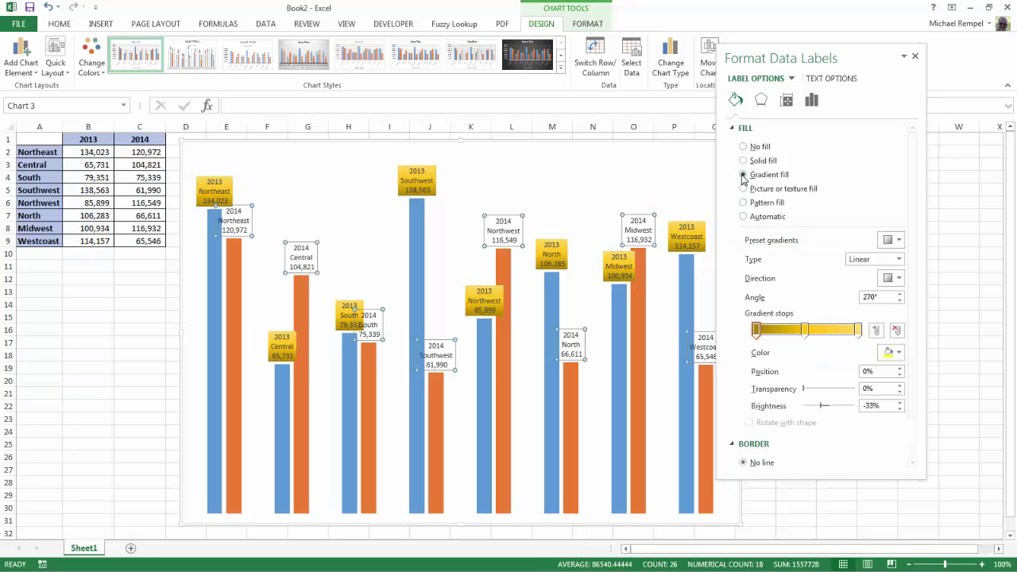
{"action": "left_click", "coordinate": [898, 240]}
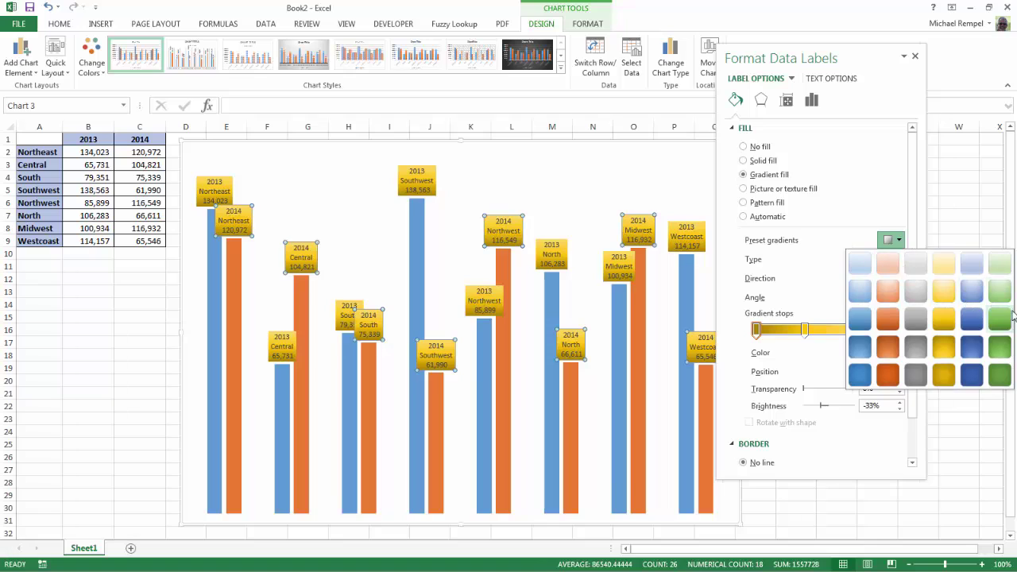
{"action": "left_click", "coordinate": [1006, 318]}
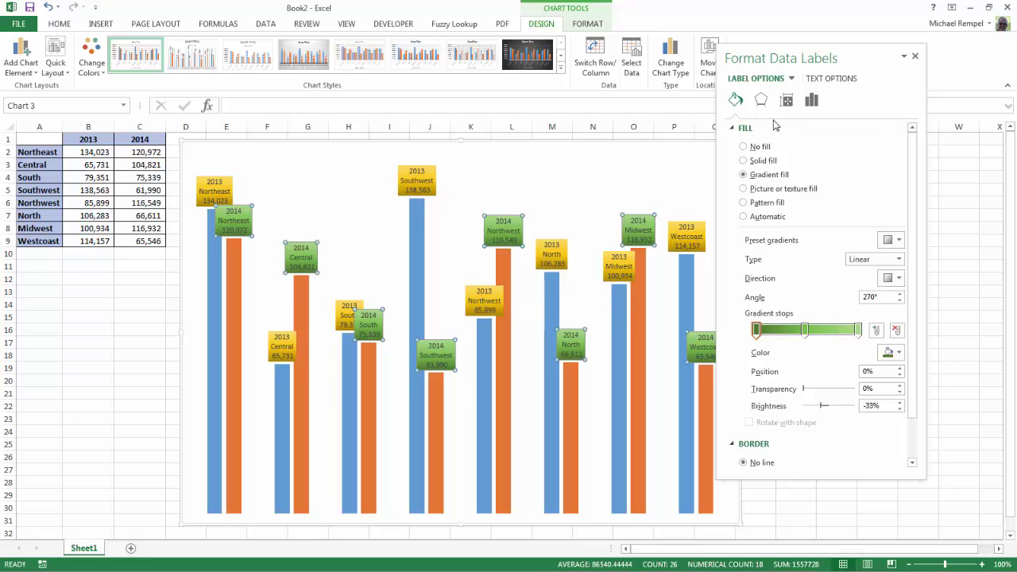
Step: Apply the outer shadow preset with a 135° angle and 3 pt distance to the 2014 and 2013 data labels
{"action": "left_click", "coordinate": [761, 100]}
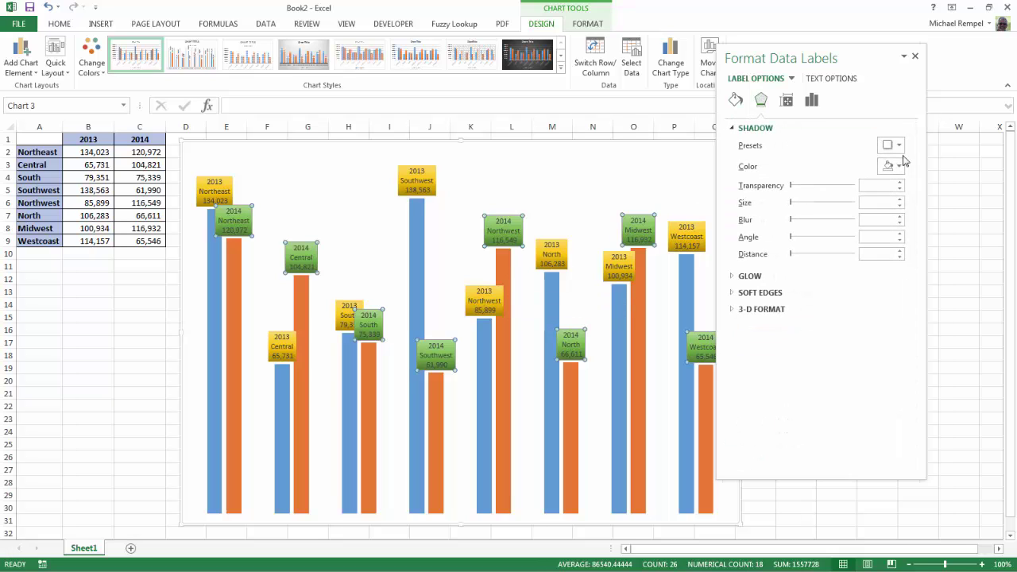
{"action": "left_click", "coordinate": [896, 145]}
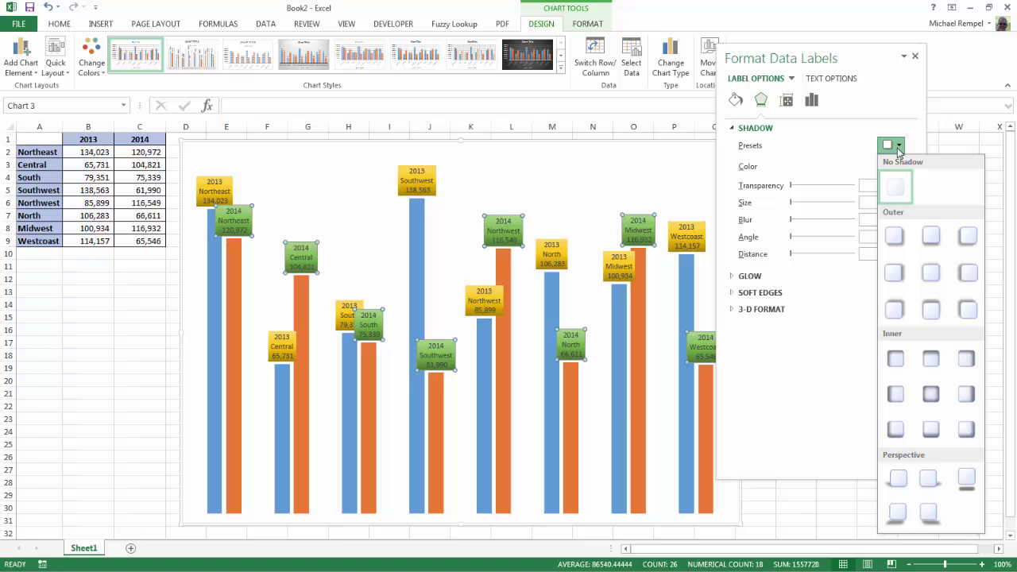
{"action": "left_click", "coordinate": [970, 239]}
{"action": "left_click", "coordinate": [418, 181]}
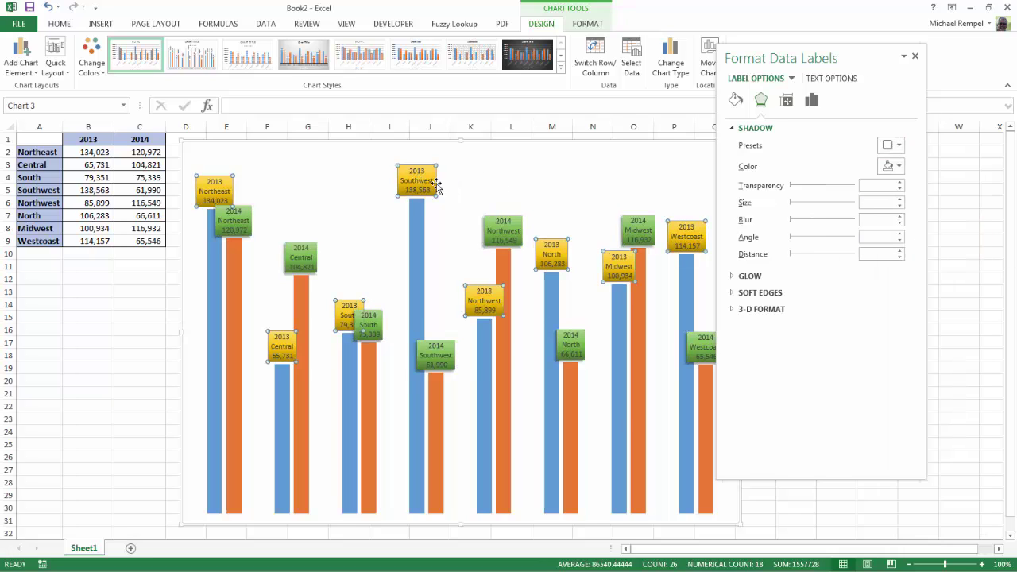
{"action": "left_click", "coordinate": [896, 145]}
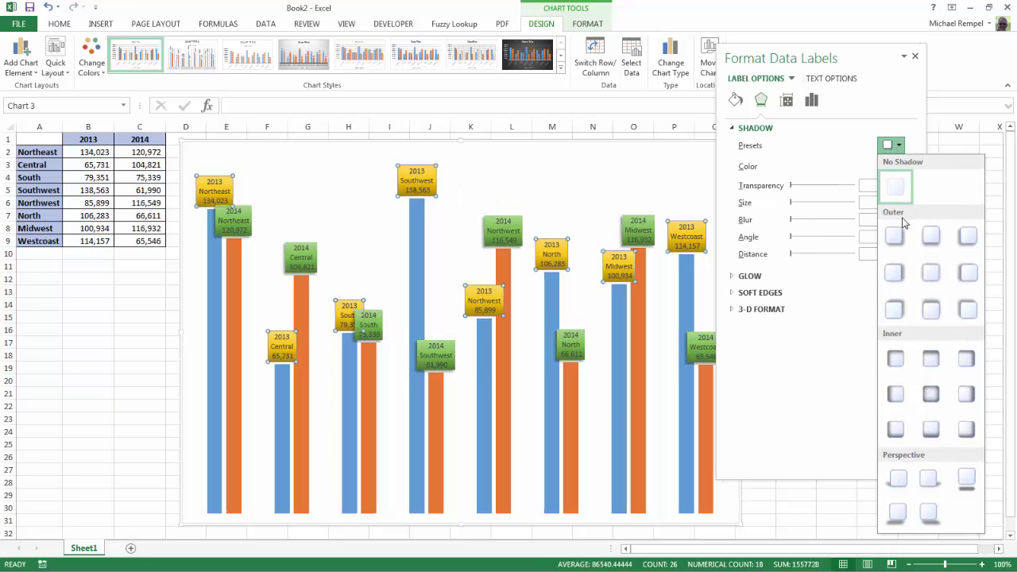
{"action": "left_click", "coordinate": [966, 236]}
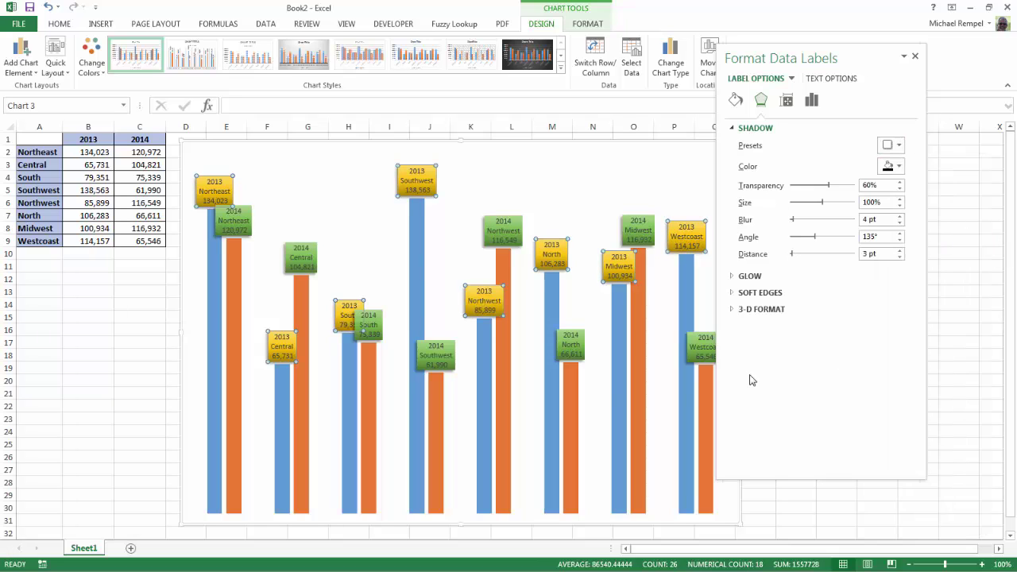
Step: Apply the outer shadow preset with a 135° angle and 3 pt distance to the 2013 columns
{"action": "left_click", "coordinate": [421, 261]}
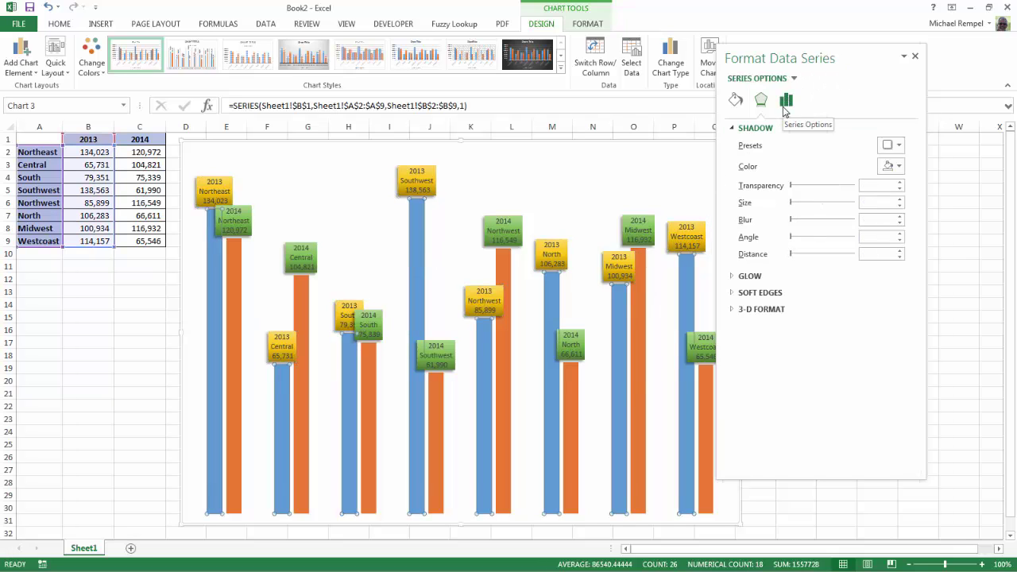
{"action": "left_click", "coordinate": [900, 145]}
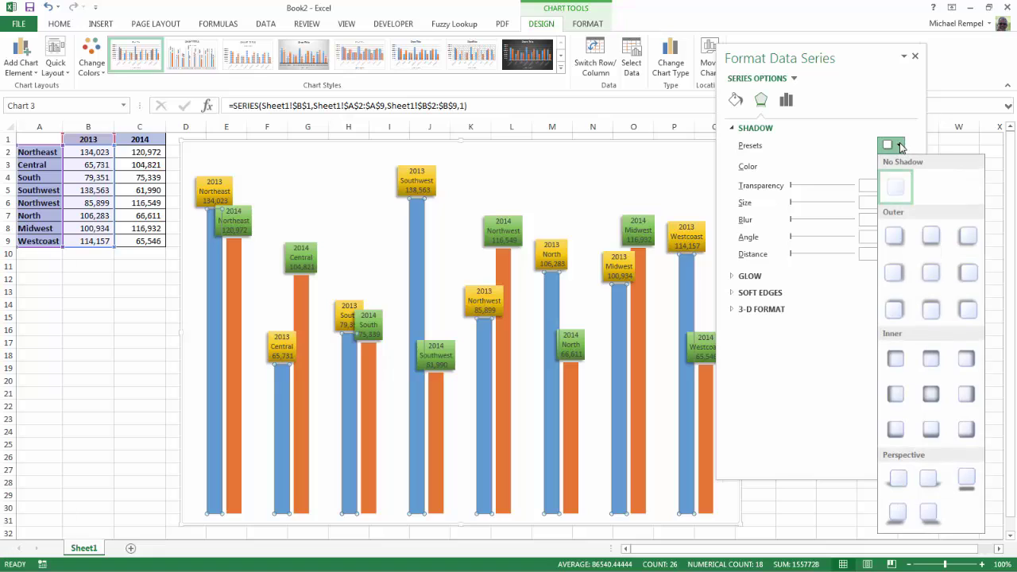
{"action": "left_click", "coordinate": [967, 238]}
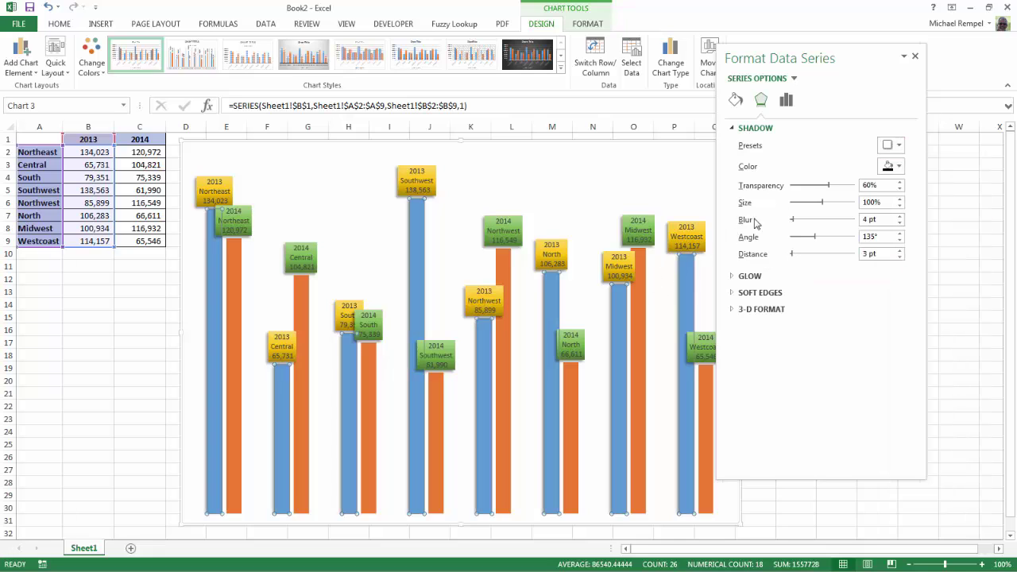
Step: Give the 2013 columns a gold linear gradient fill preset with a 270° angle
{"action": "left_click", "coordinate": [736, 101]}
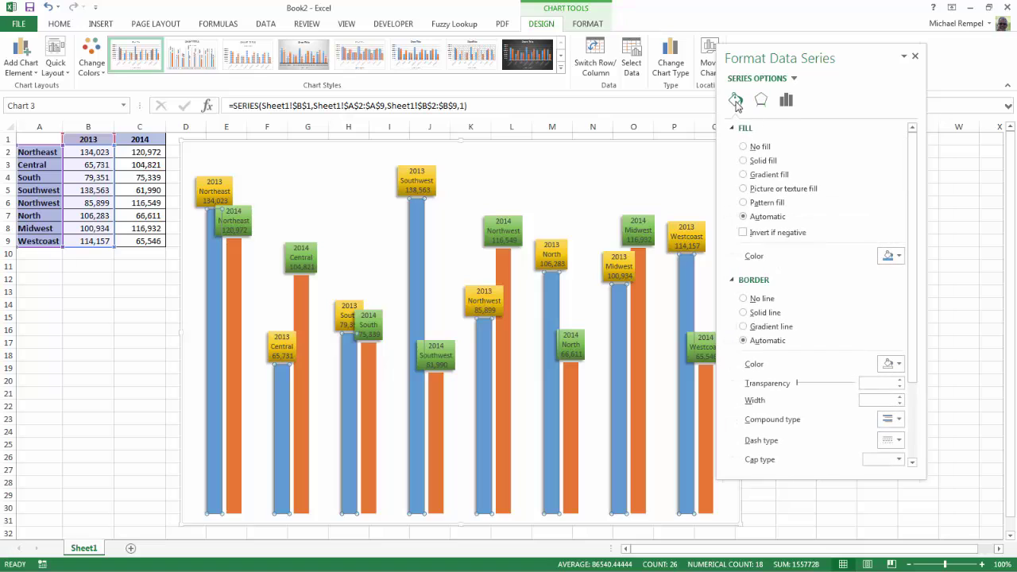
{"action": "left_click", "coordinate": [744, 161]}
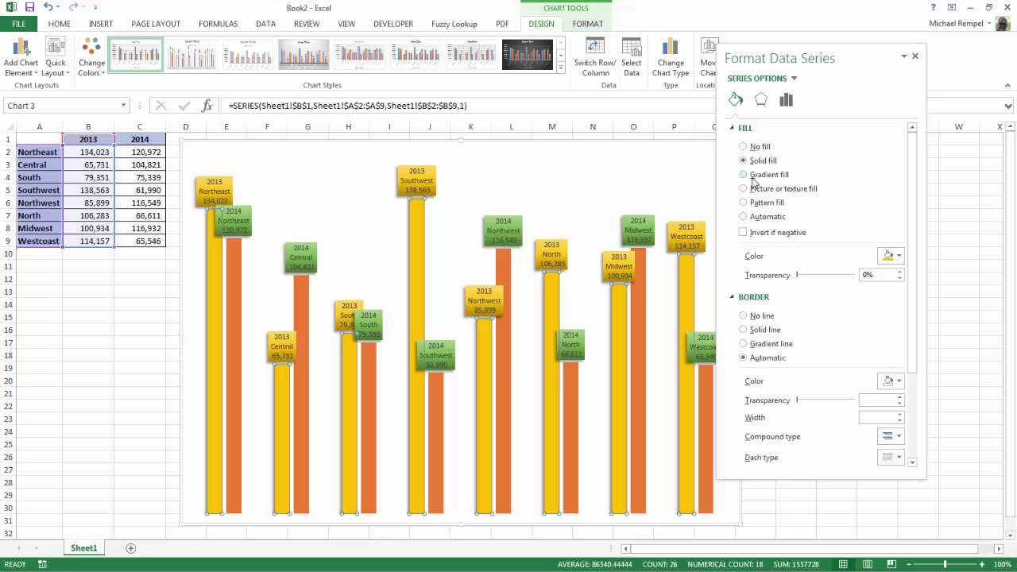
{"action": "left_click", "coordinate": [743, 174]}
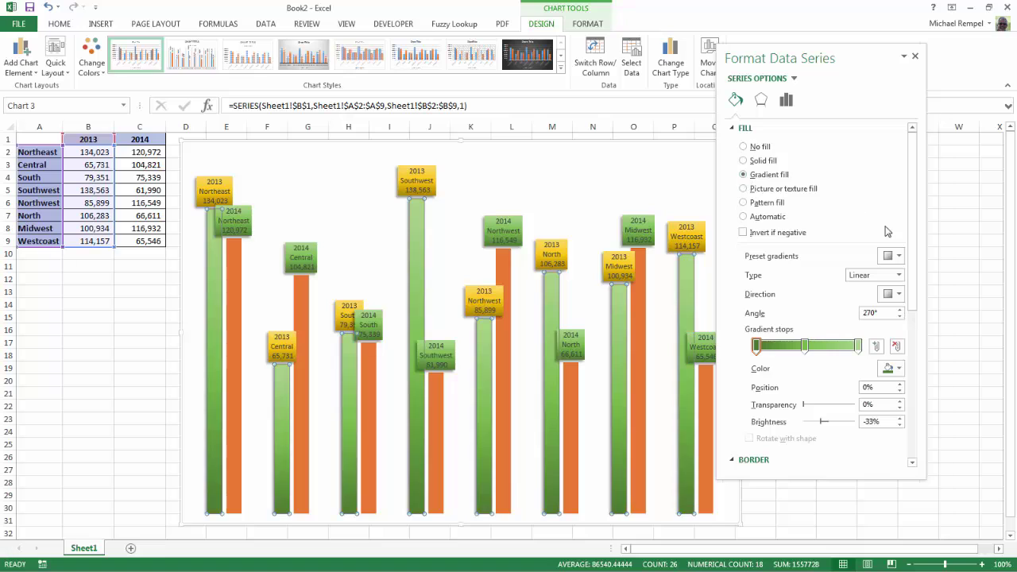
{"action": "left_click", "coordinate": [900, 256]}
{"action": "left_click", "coordinate": [943, 329]}
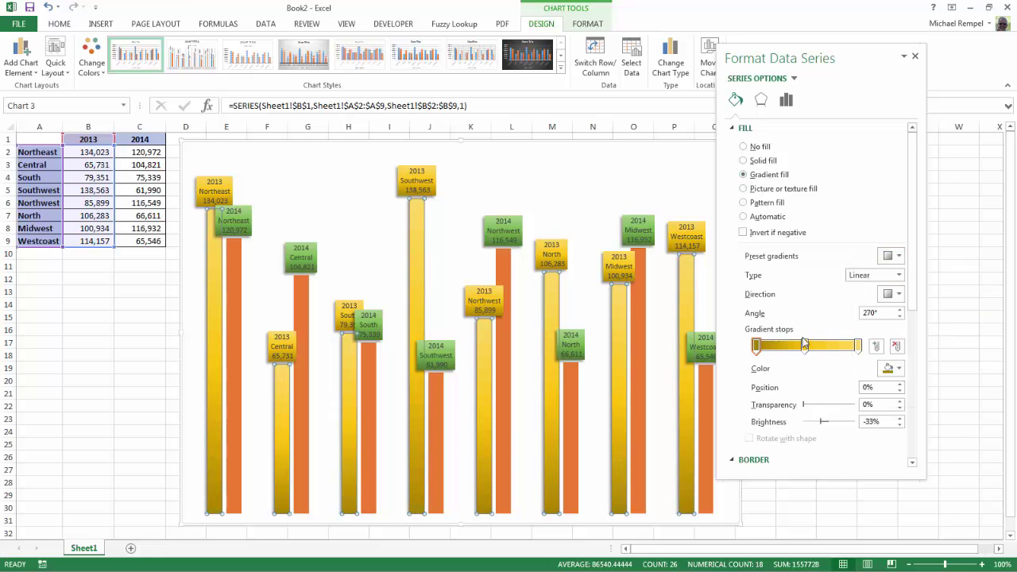
Step: Give the 2014 columns a green linear gradient fill preset with a 270° angle
{"action": "left_click", "coordinate": [502, 269]}
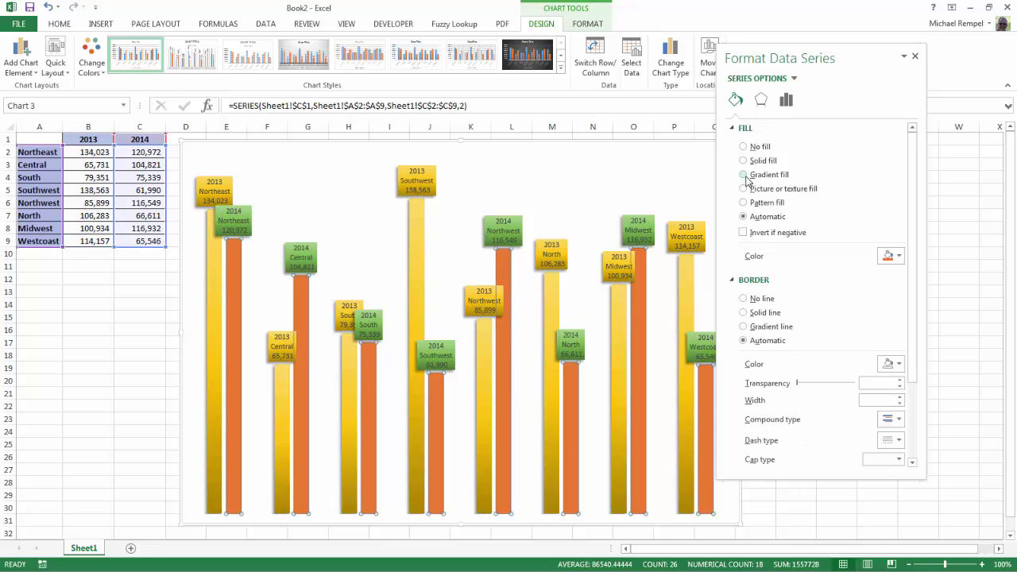
{"action": "left_click", "coordinate": [743, 175]}
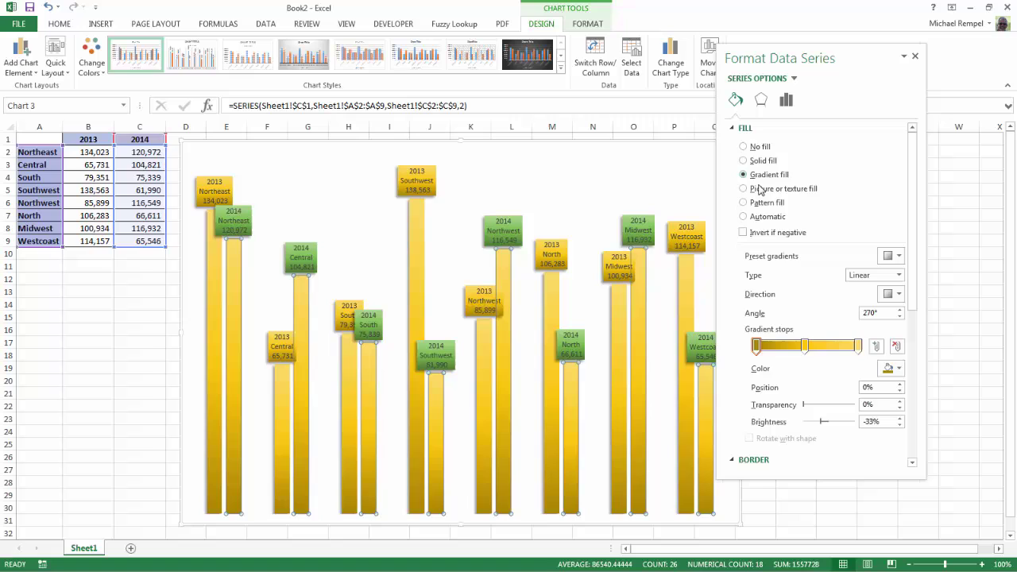
{"action": "left_click", "coordinate": [895, 256]}
{"action": "left_click", "coordinate": [998, 339]}
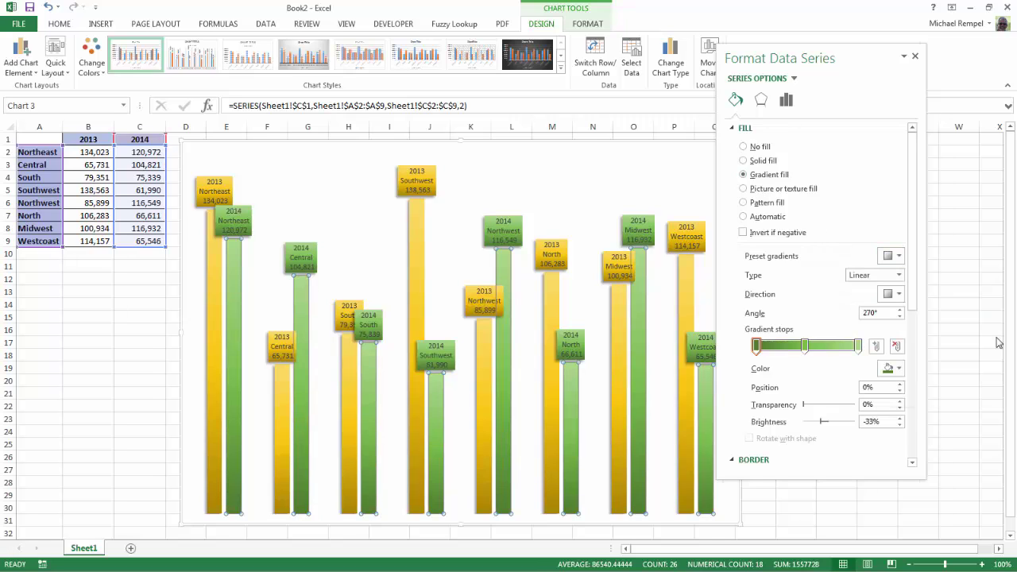
Step: Apply the outer shadow preset with a 135° angle and 3 pt distance to the 2014 columns
{"action": "left_click", "coordinate": [782, 105]}
{"action": "left_click", "coordinate": [760, 99]}
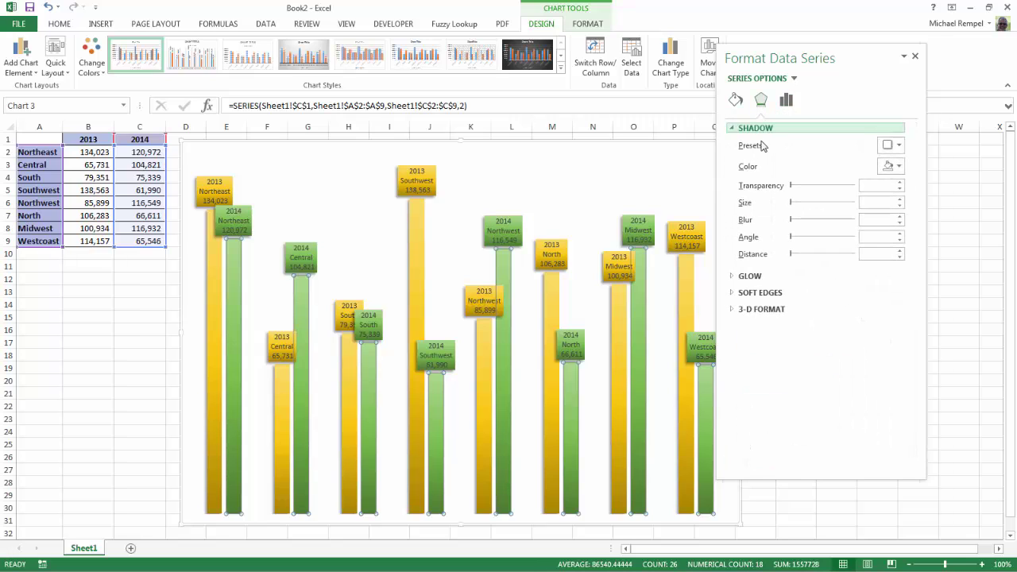
{"action": "left_click", "coordinate": [891, 144]}
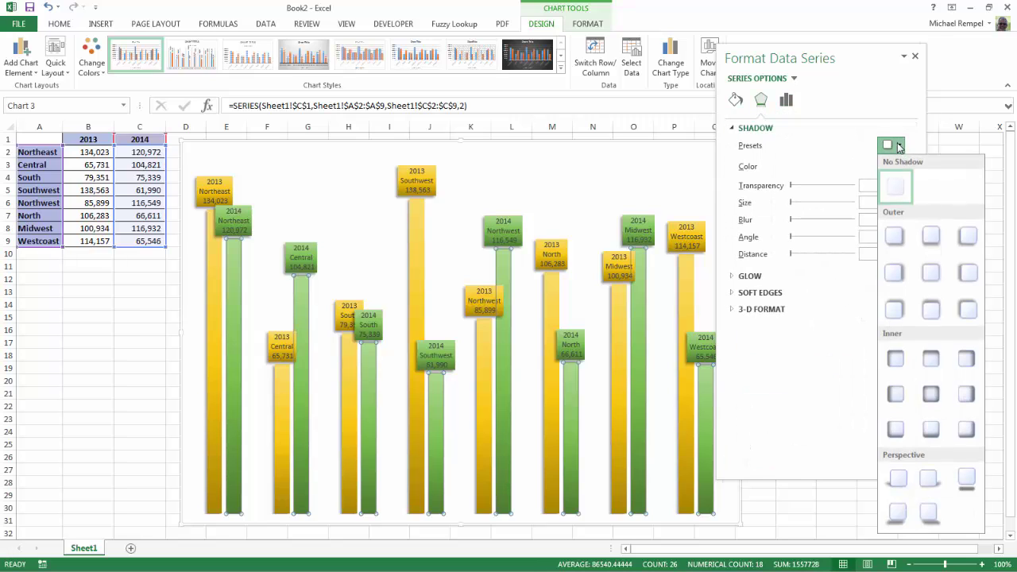
{"action": "left_click", "coordinate": [968, 237]}
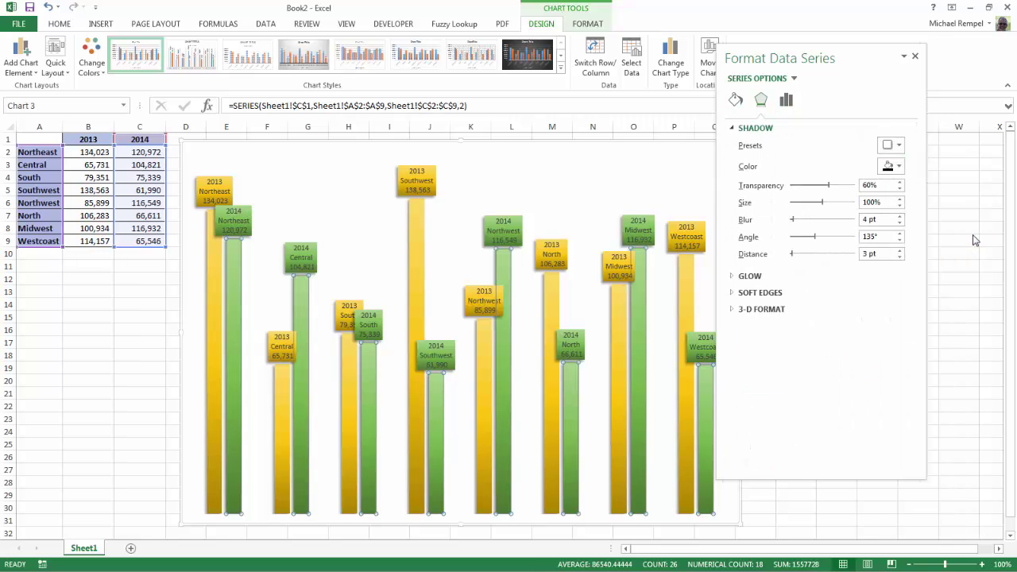
Step: Set the column series overlap to -100% and the gap width to 500%
{"action": "left_click", "coordinate": [416, 254]}
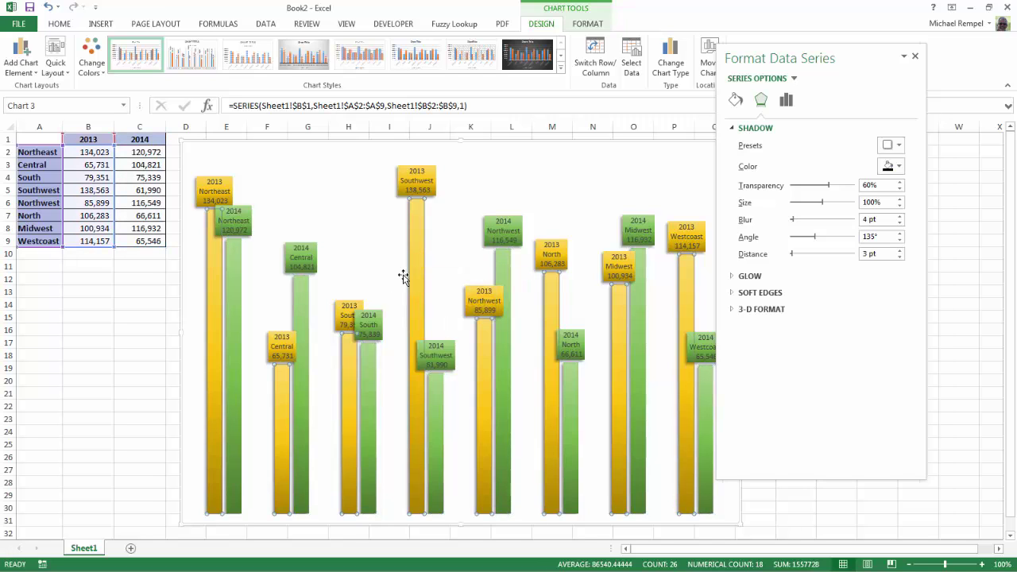
{"action": "left_click", "coordinate": [786, 100]}
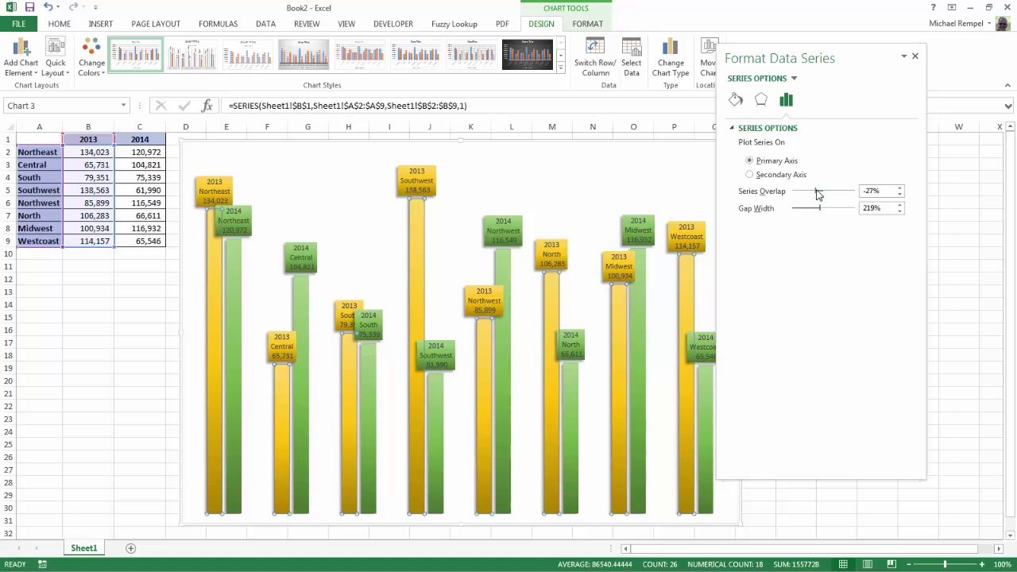
{"action": "left_click_drag", "start_coordinate": [816, 193], "coordinate": [865, 213]}
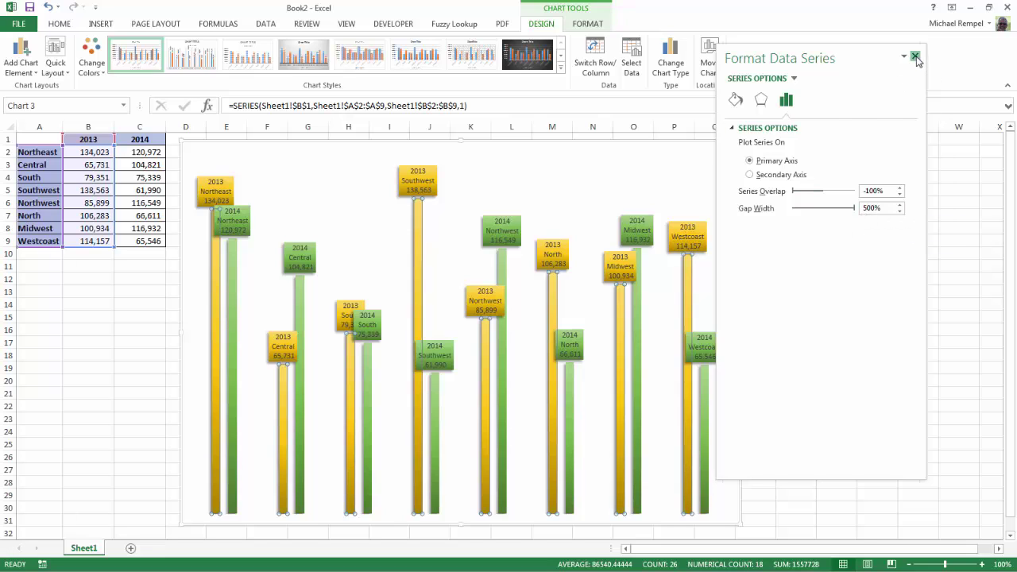
{"action": "left_click", "coordinate": [917, 59]}
{"action": "left_click", "coordinate": [870, 256]}
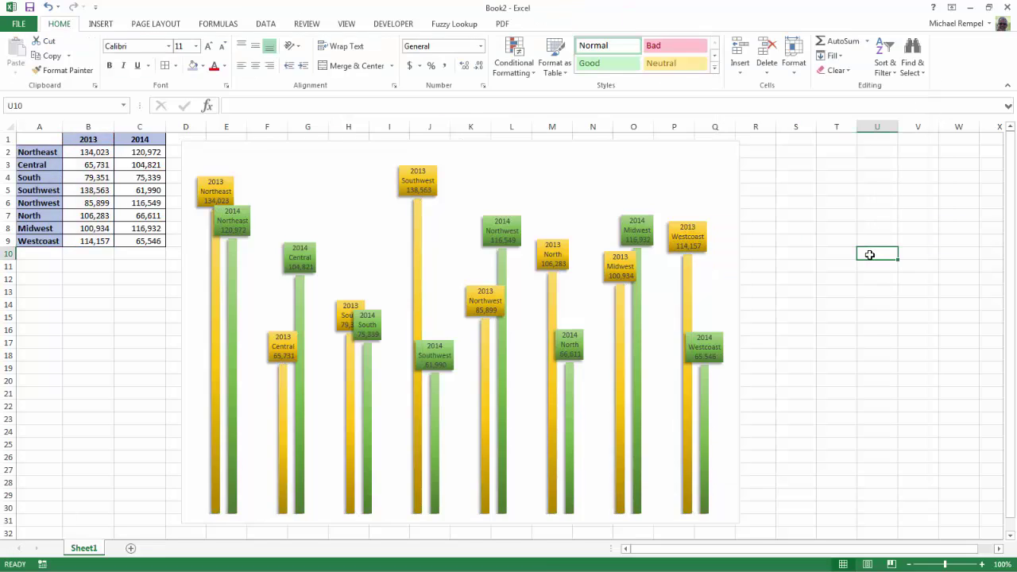
Step: Remove the chart area's fill and border line, and move the chart about two worksheet columns to the right
{"action": "left_click", "coordinate": [542, 143]}
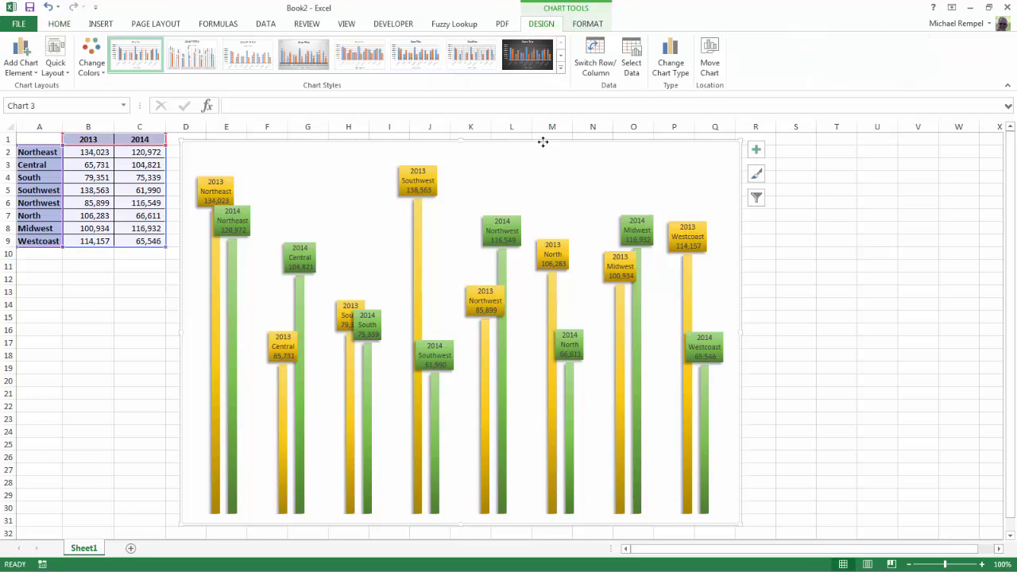
{"action": "right_click", "coordinate": [543, 141]}
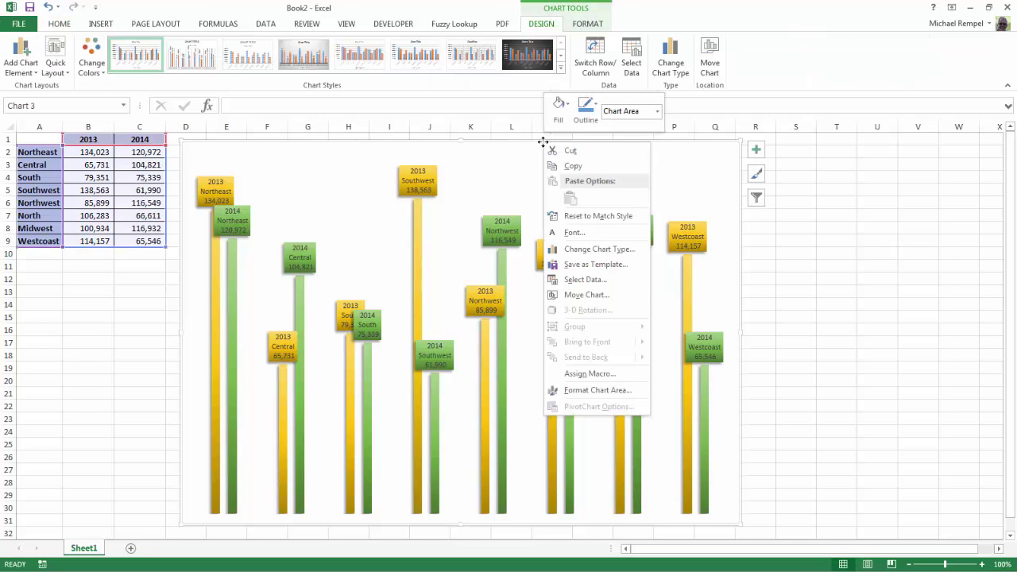
{"action": "left_click", "coordinate": [592, 390]}
{"action": "left_click", "coordinate": [745, 146]}
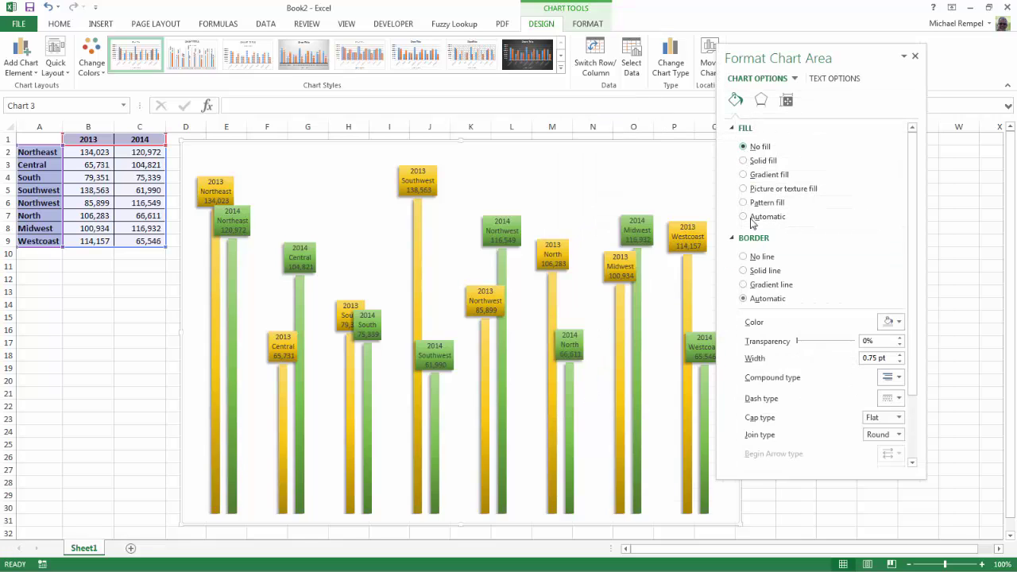
{"action": "left_click", "coordinate": [744, 256]}
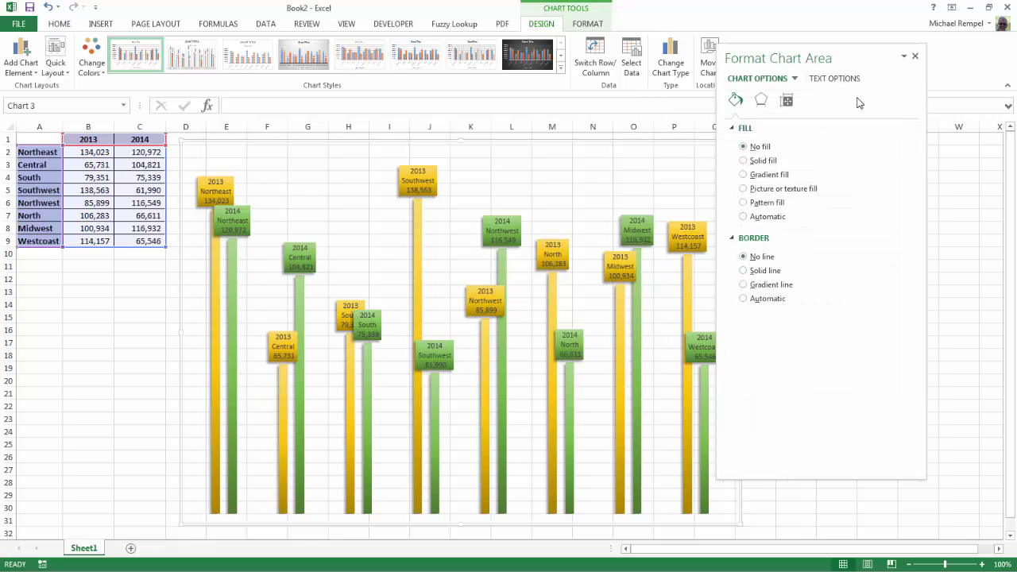
{"action": "left_click", "coordinate": [915, 58]}
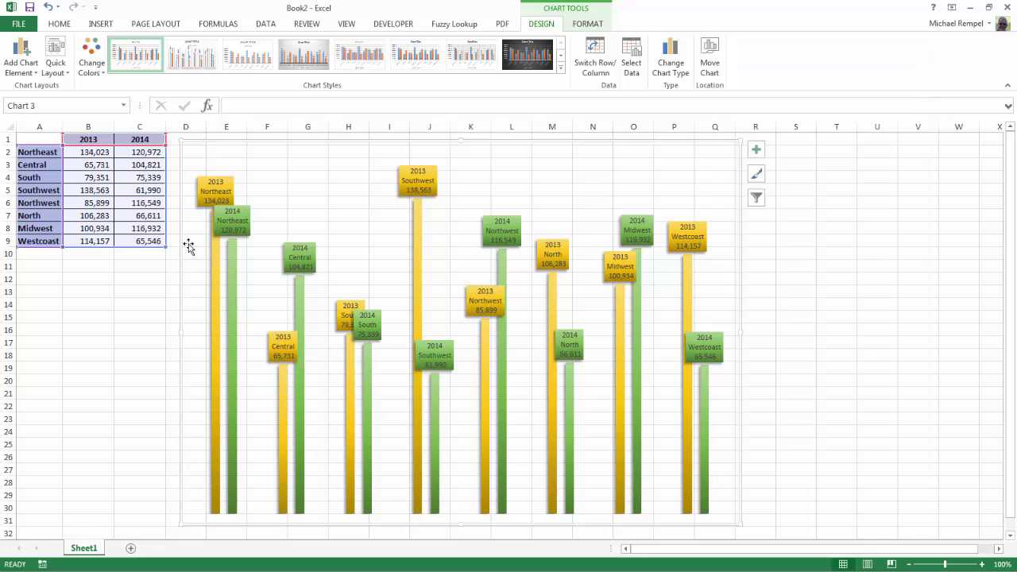
{"action": "left_click_drag", "start_coordinate": [193, 147], "coordinate": [277, 146]}
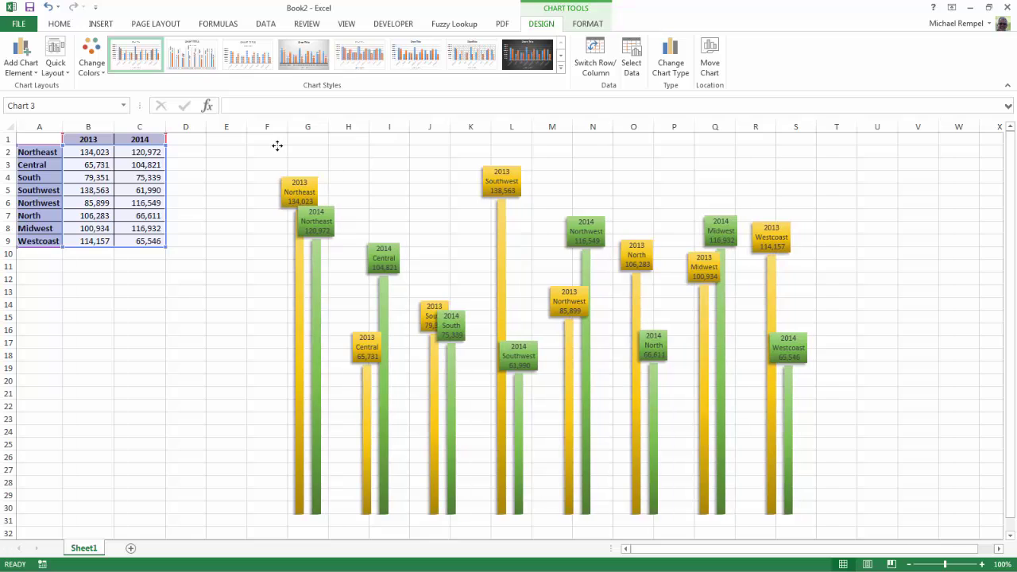
{"action": "left_click", "coordinate": [133, 297]}
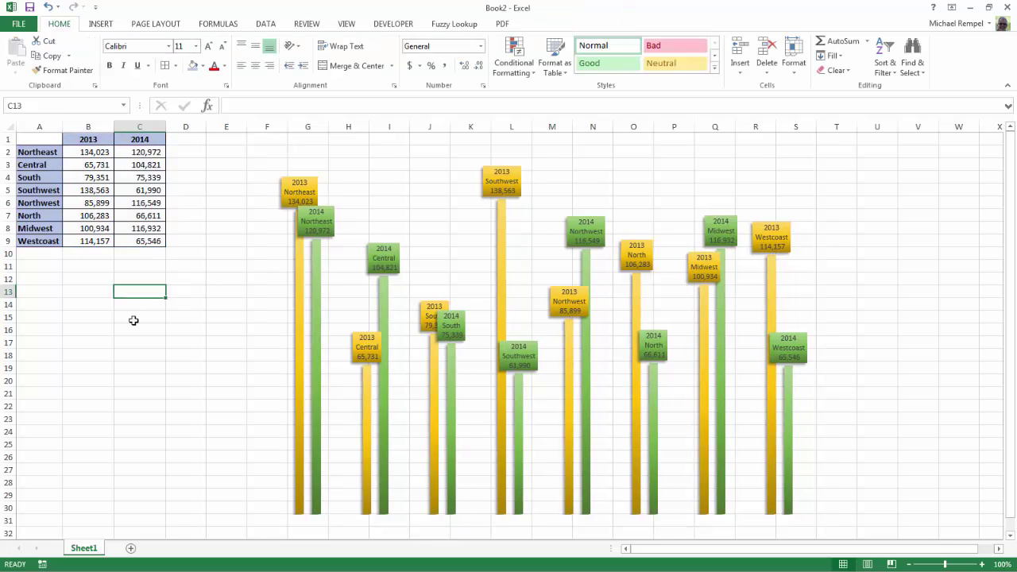
Step: Try hiding worksheet columns A to C that hold the source data, and undo the change
{"action": "left_click_drag", "start_coordinate": [41, 127], "coordinate": [132, 122]}
{"action": "right_click", "coordinate": [132, 124]}
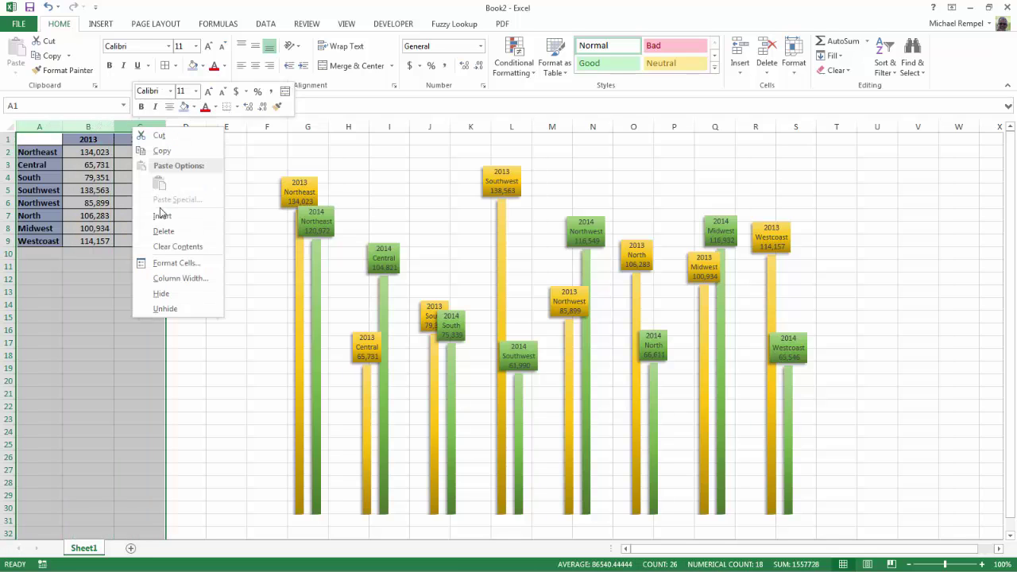
{"action": "left_click", "coordinate": [163, 295]}
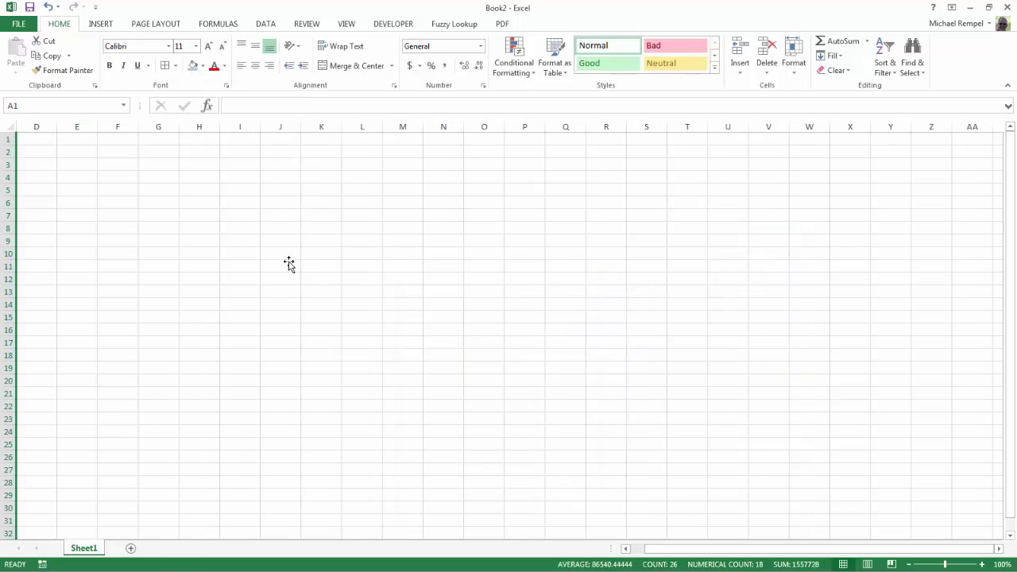
{"action": "key", "text": "ctrl+z"}
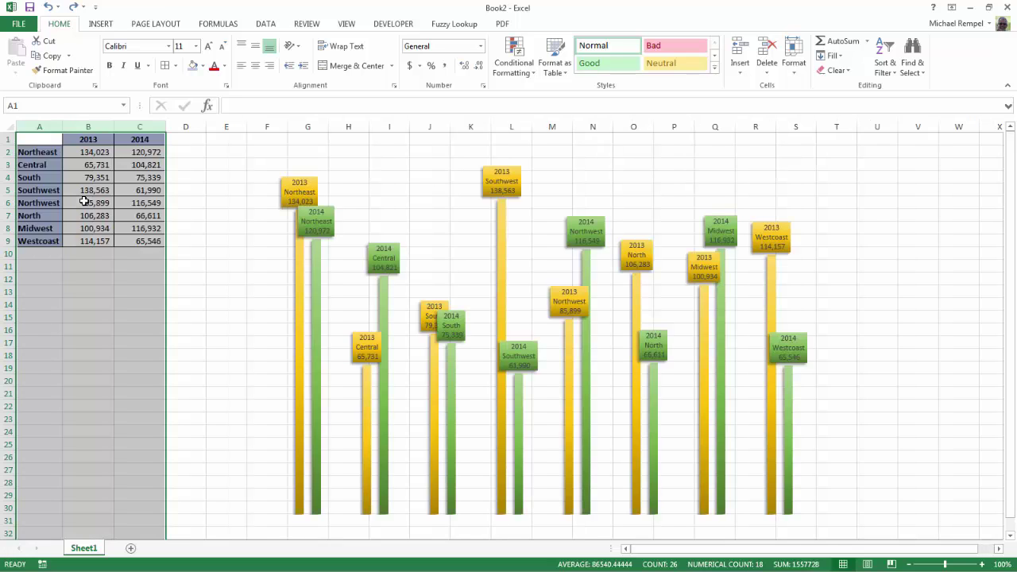
Step: Set the chart's data source to show data in hidden rows and columns
{"action": "left_click", "coordinate": [434, 170]}
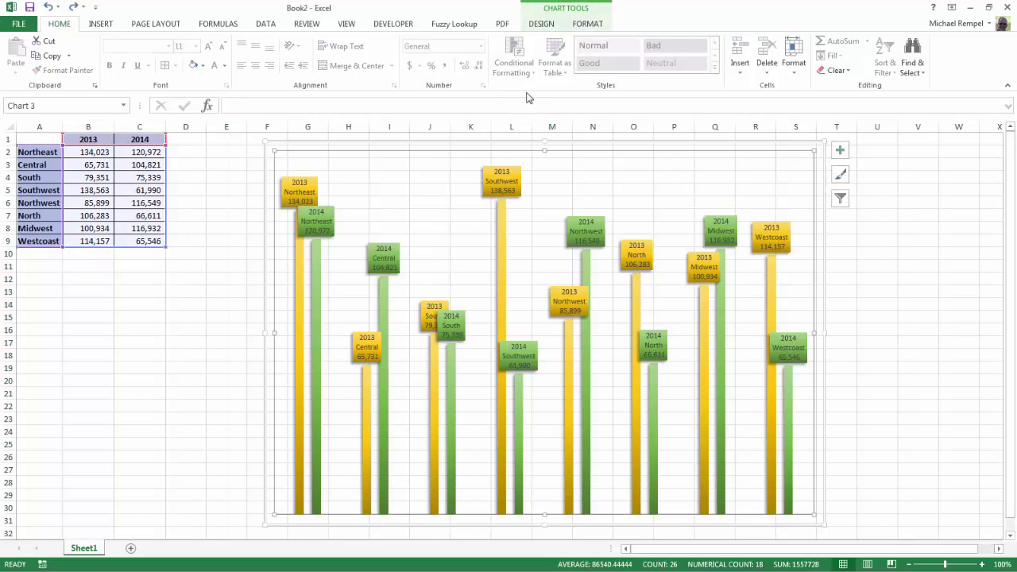
{"action": "left_click", "coordinate": [541, 24]}
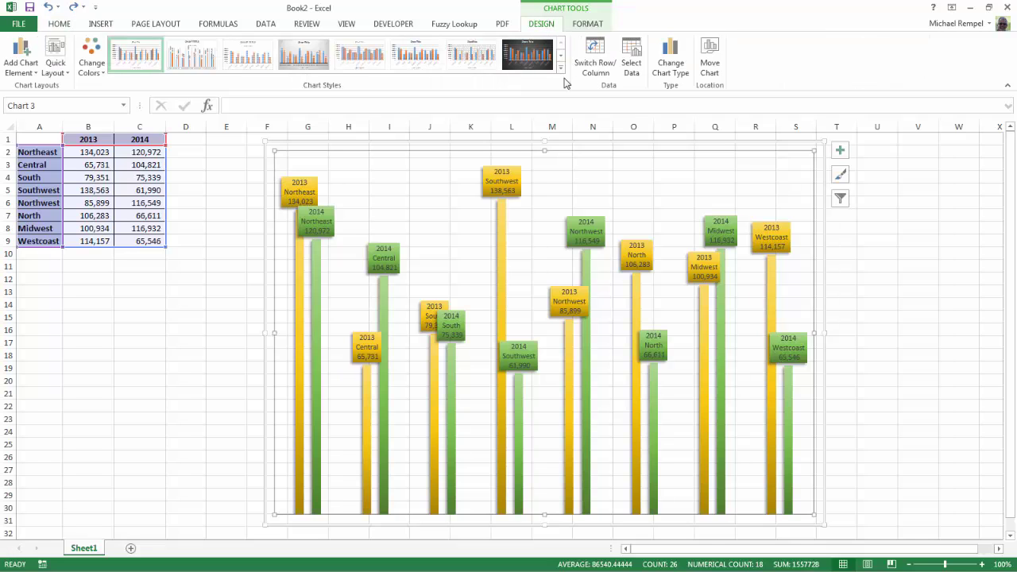
{"action": "left_click", "coordinate": [632, 60]}
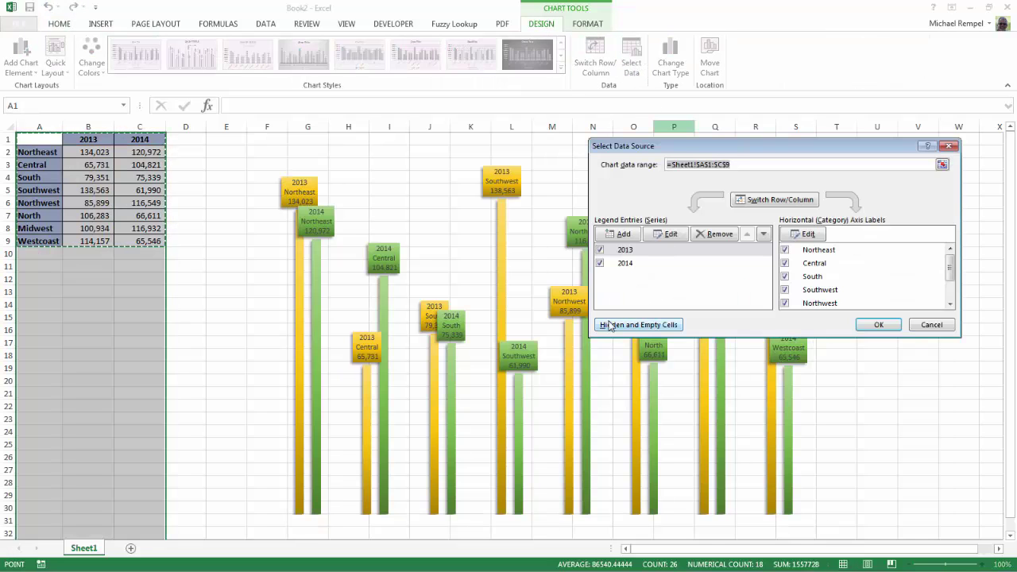
{"action": "left_click", "coordinate": [648, 325]}
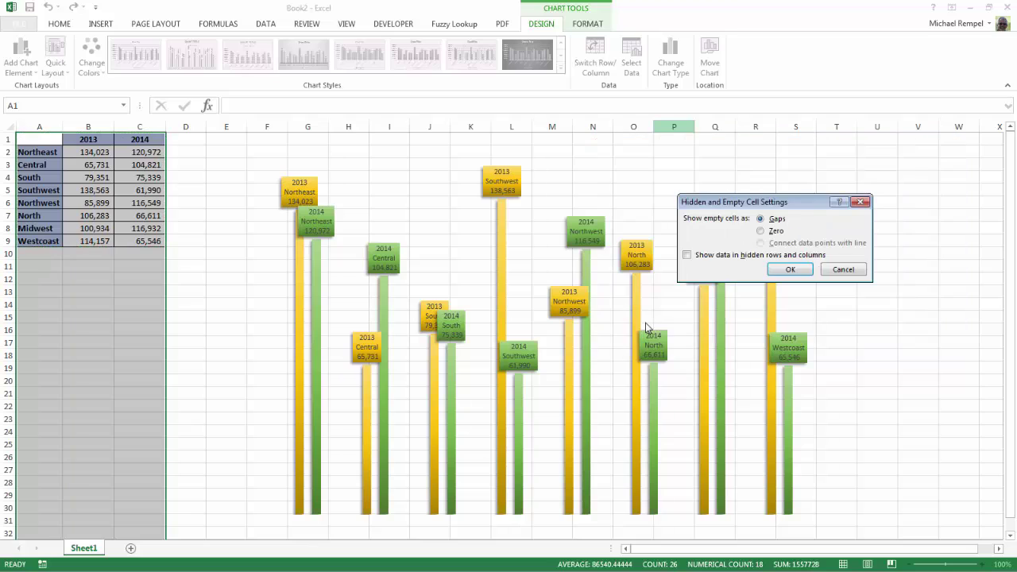
{"action": "left_click", "coordinate": [686, 256]}
{"action": "left_click", "coordinate": [790, 270]}
{"action": "left_click", "coordinate": [879, 325]}
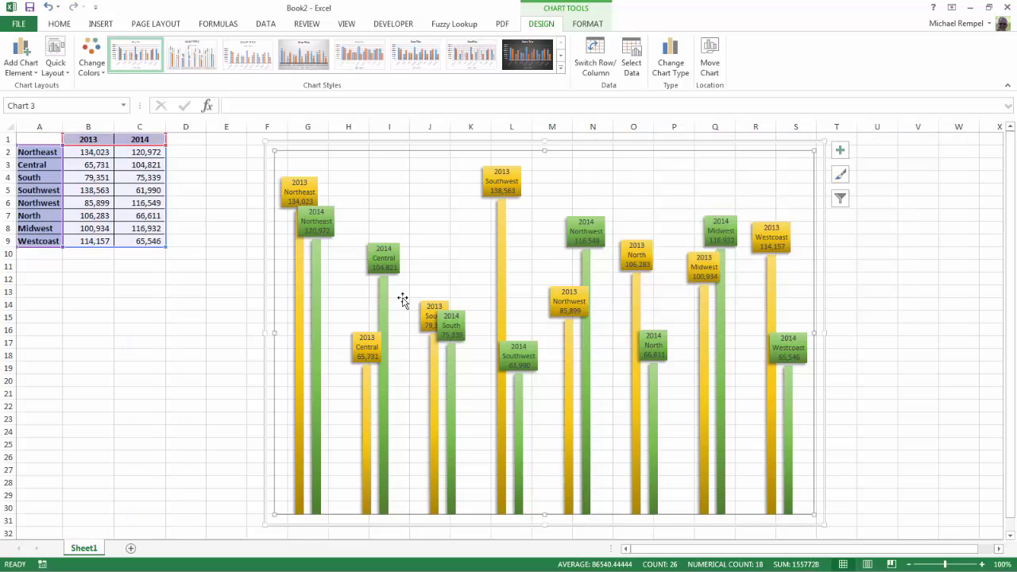
Step: Hide worksheet columns A to C that hold the chart's source data
{"action": "left_click", "coordinate": [56, 127]}
{"action": "left_click_drag", "start_coordinate": [78, 127], "coordinate": [139, 127]}
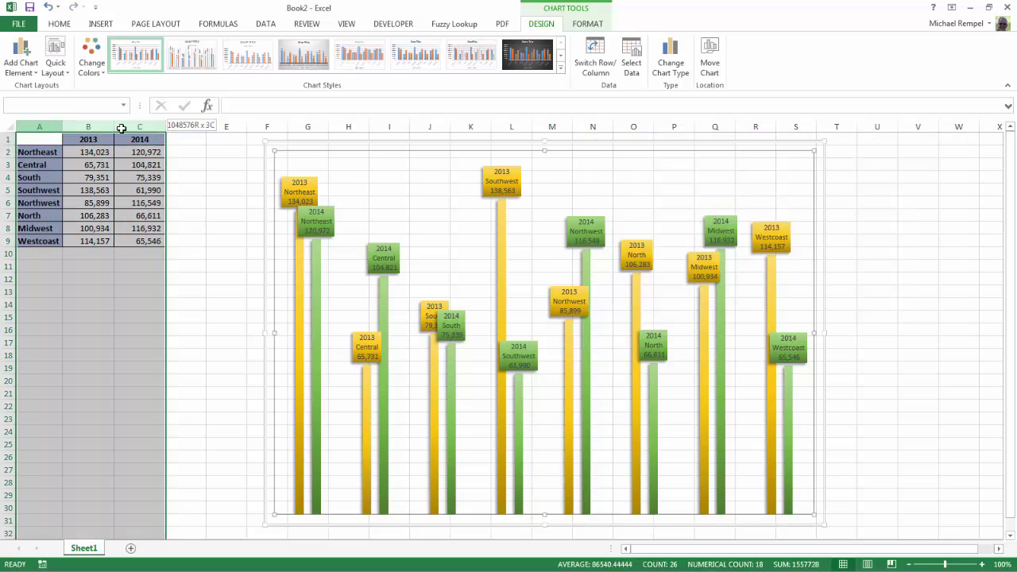
{"action": "right_click", "coordinate": [124, 128]}
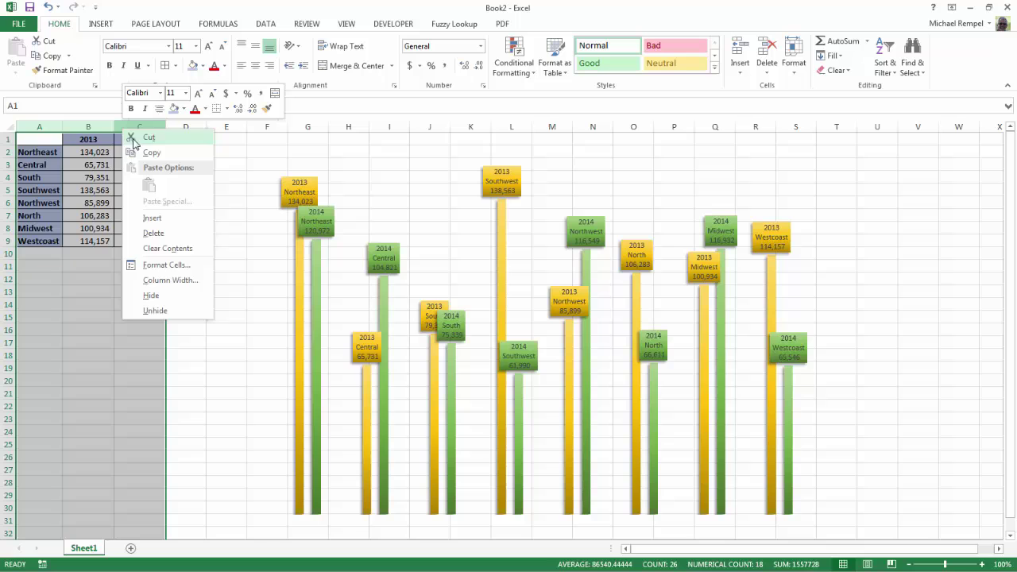
{"action": "left_click", "coordinate": [152, 295]}
{"action": "left_click", "coordinate": [122, 141]}
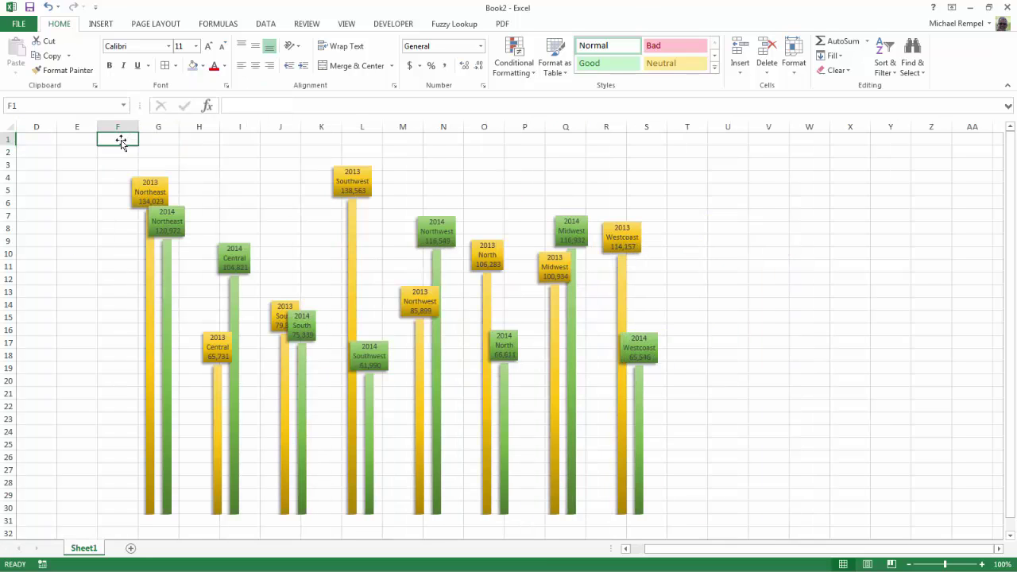
Step: Move the chart about two worksheet columns to the right and deselect it
{"action": "left_click", "coordinate": [129, 150]}
{"action": "left_click_drag", "start_coordinate": [133, 148], "coordinate": [217, 151]}
{"action": "left_click", "coordinate": [111, 202]}
Step: Hide the formula bar, the row and column headings and the gridlines, and set the ribbon to auto-hide
{"action": "left_click", "coordinate": [347, 24]}
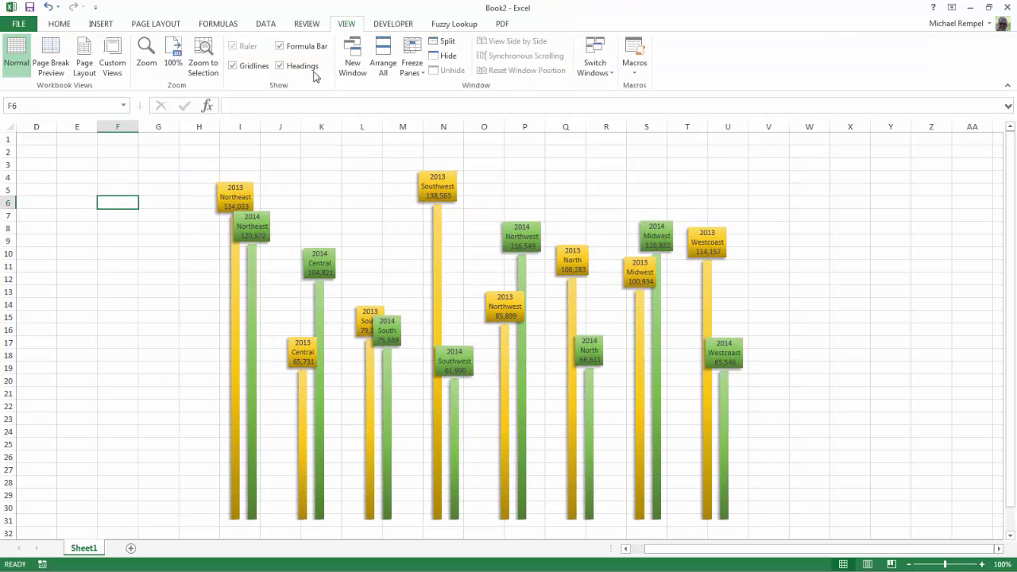
{"action": "left_click", "coordinate": [281, 49]}
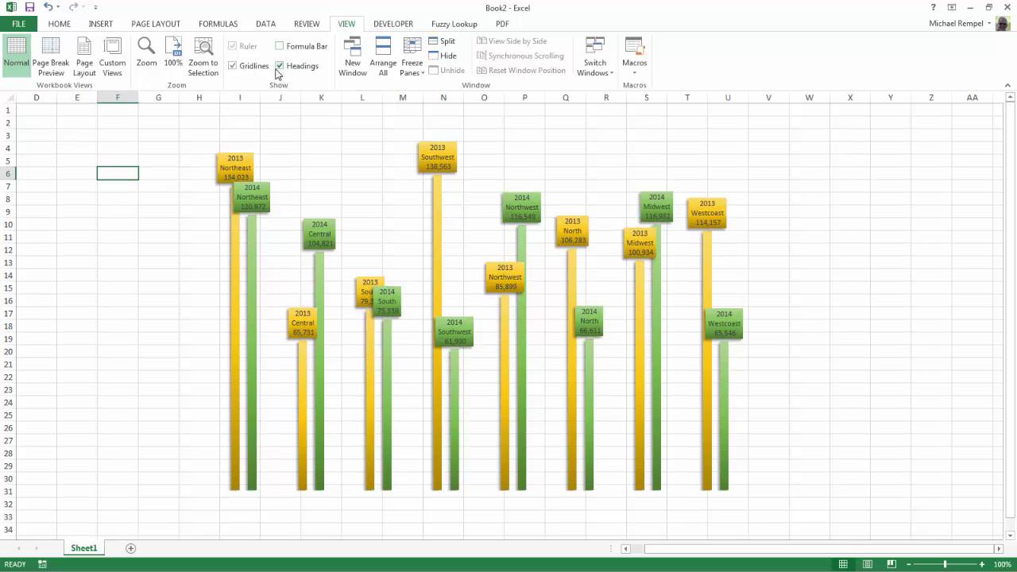
{"action": "left_click", "coordinate": [279, 66]}
{"action": "left_click", "coordinate": [233, 67]}
{"action": "left_click", "coordinate": [953, 8]}
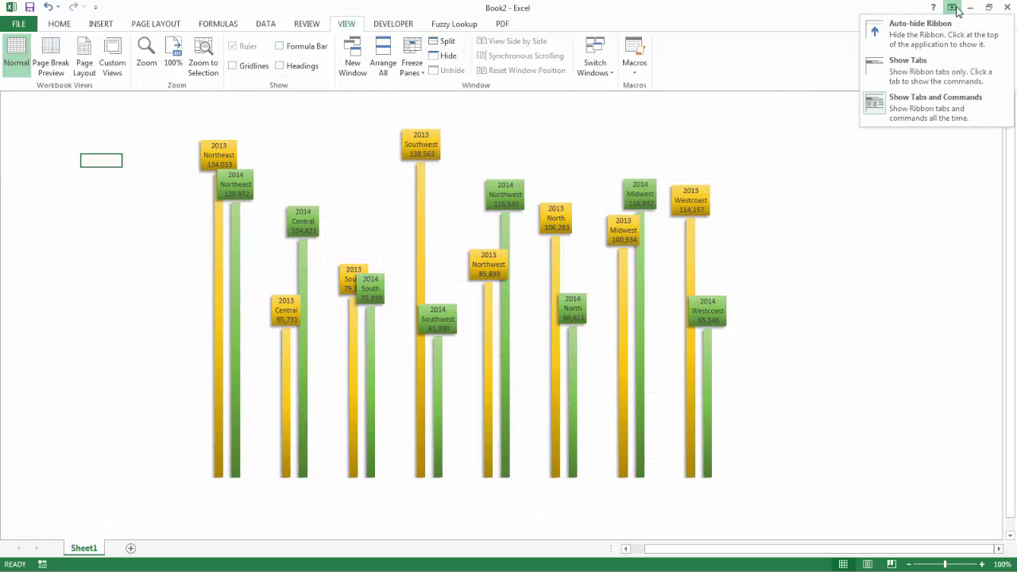
{"action": "left_click", "coordinate": [931, 40]}
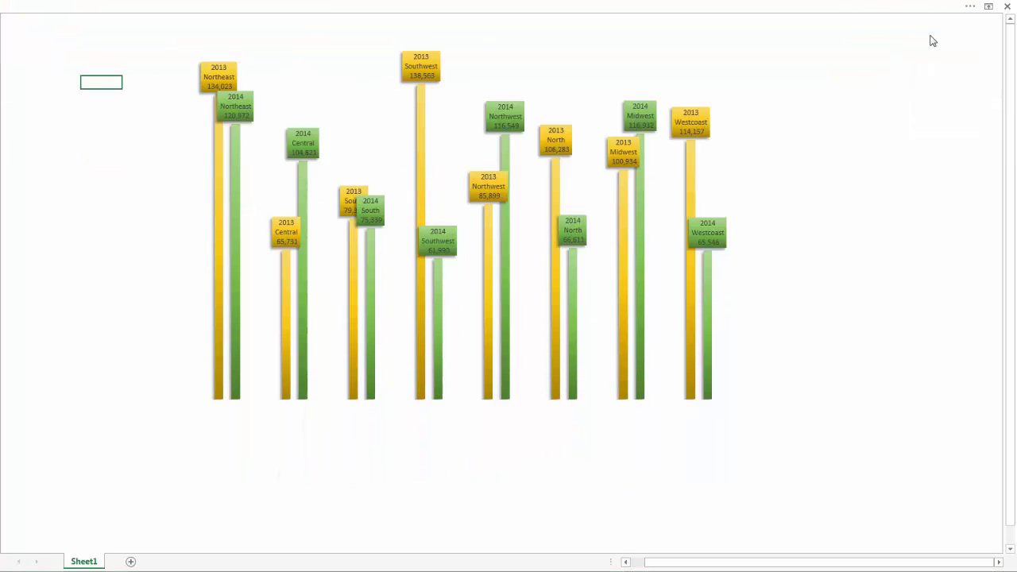
Step: Move the chart about four rows down and slightly to the right on the blank sheet, and deselect it
{"action": "left_click", "coordinate": [276, 65]}
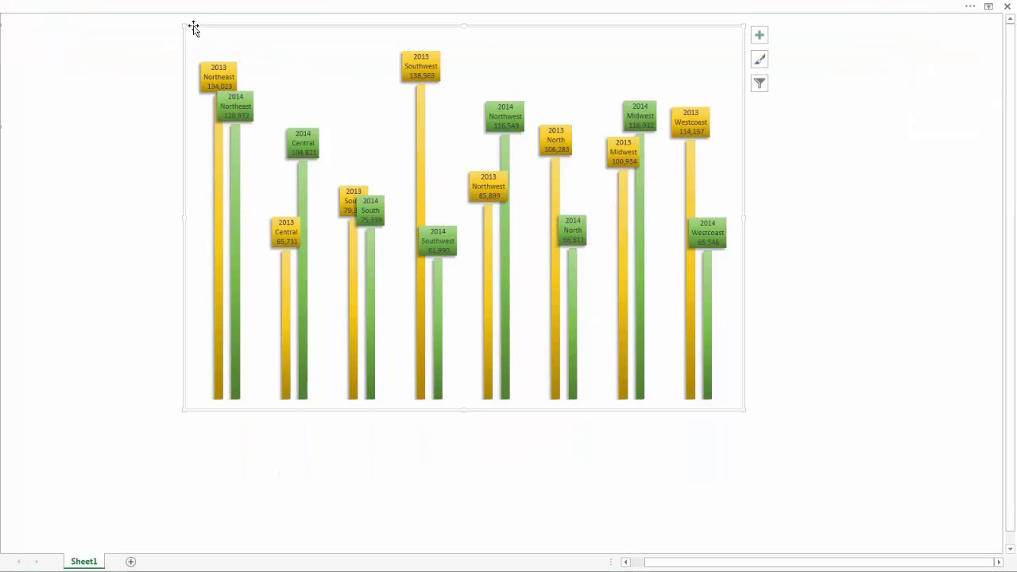
{"action": "left_click_drag", "start_coordinate": [195, 29], "coordinate": [220, 77]}
{"action": "left_click", "coordinate": [35, 105]}
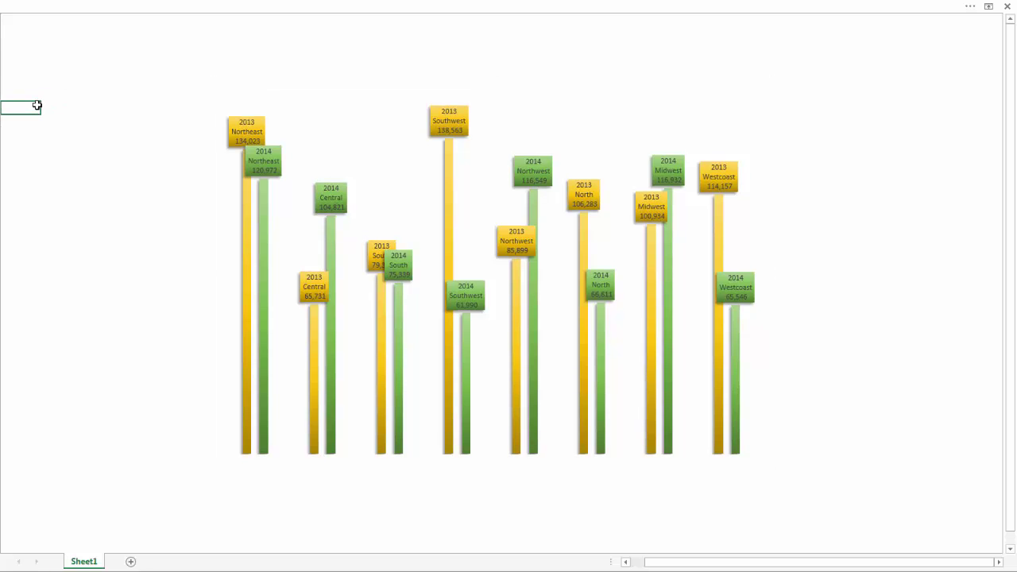